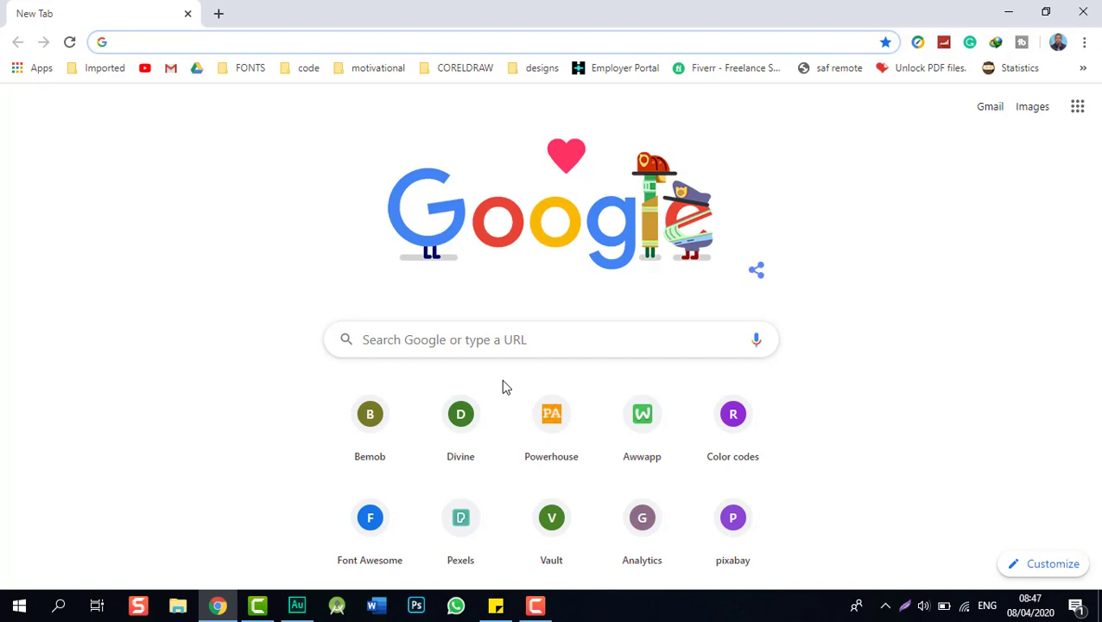
# - Go to kuccps.net and open the Second Revision of Choices announcement
pyautogui.write('KU')
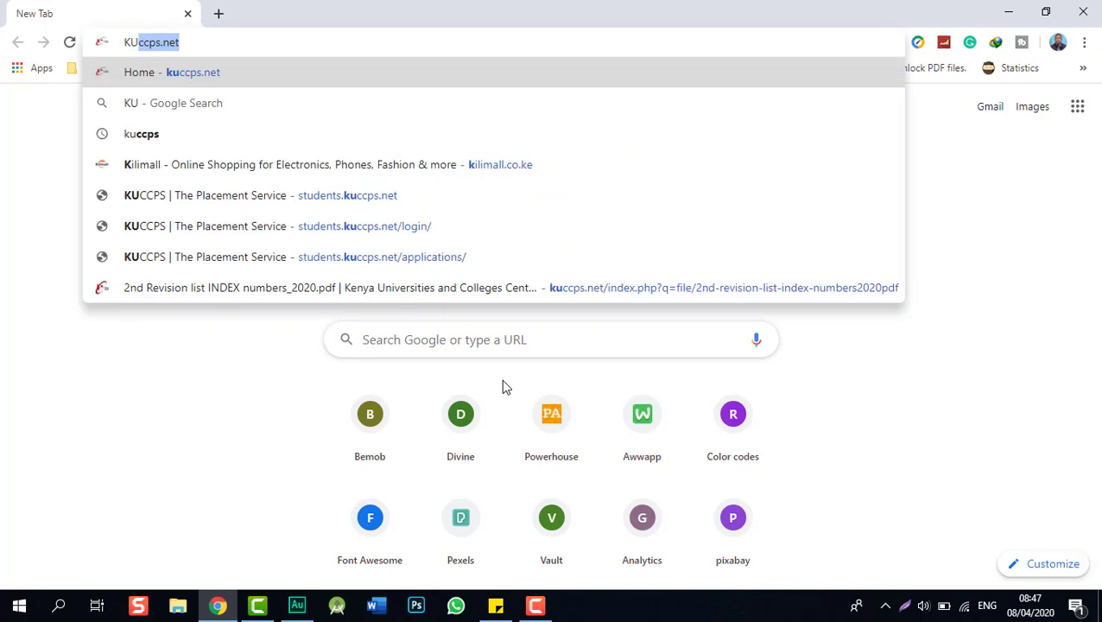
pyautogui.write('CCC')
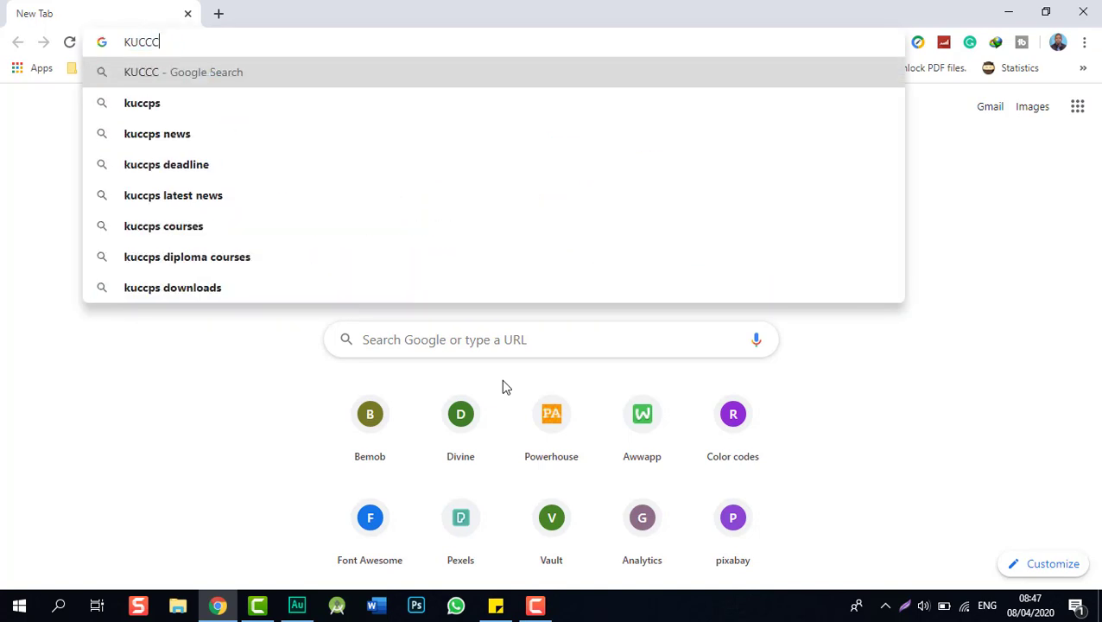
pyautogui.press('BackSpace')
pyautogui.write('P')
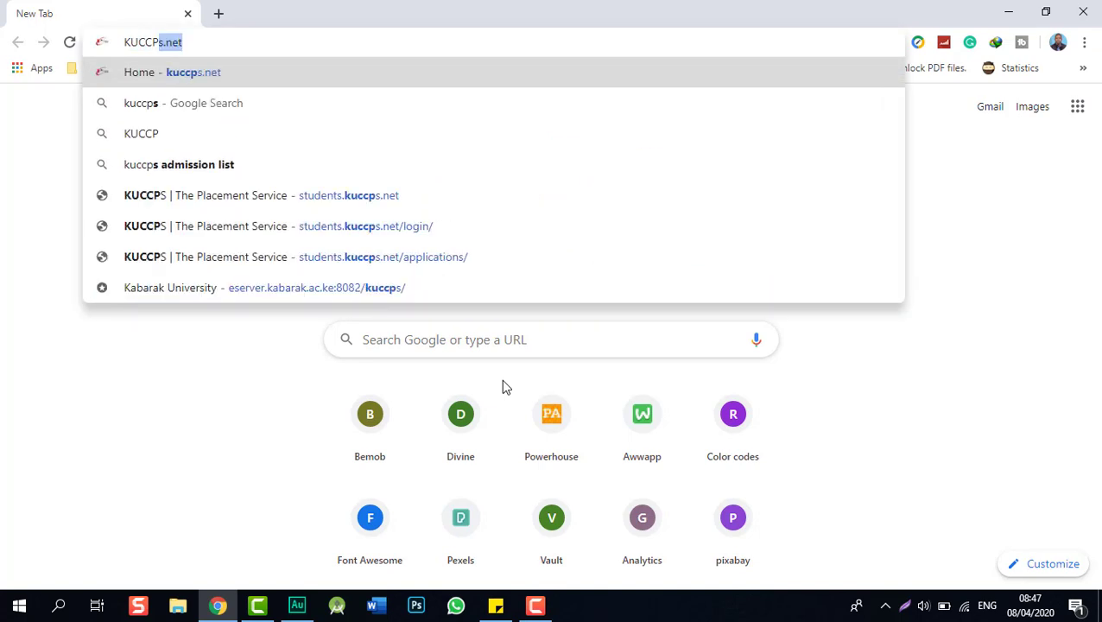
pyautogui.write('S.NE')
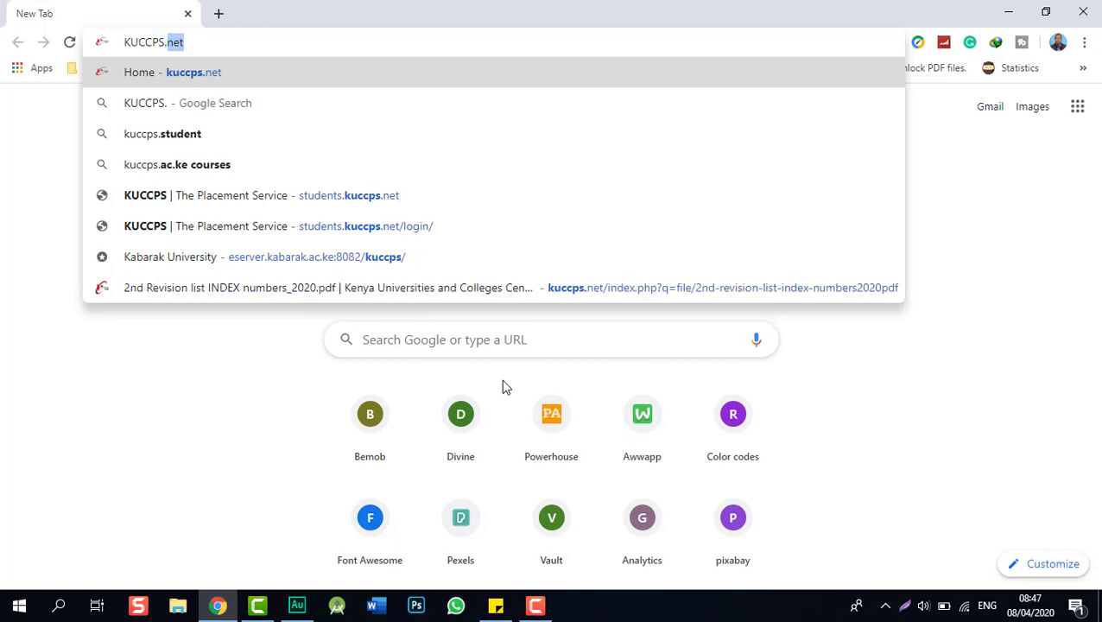
pyautogui.write('T')
pyautogui.press('Return')
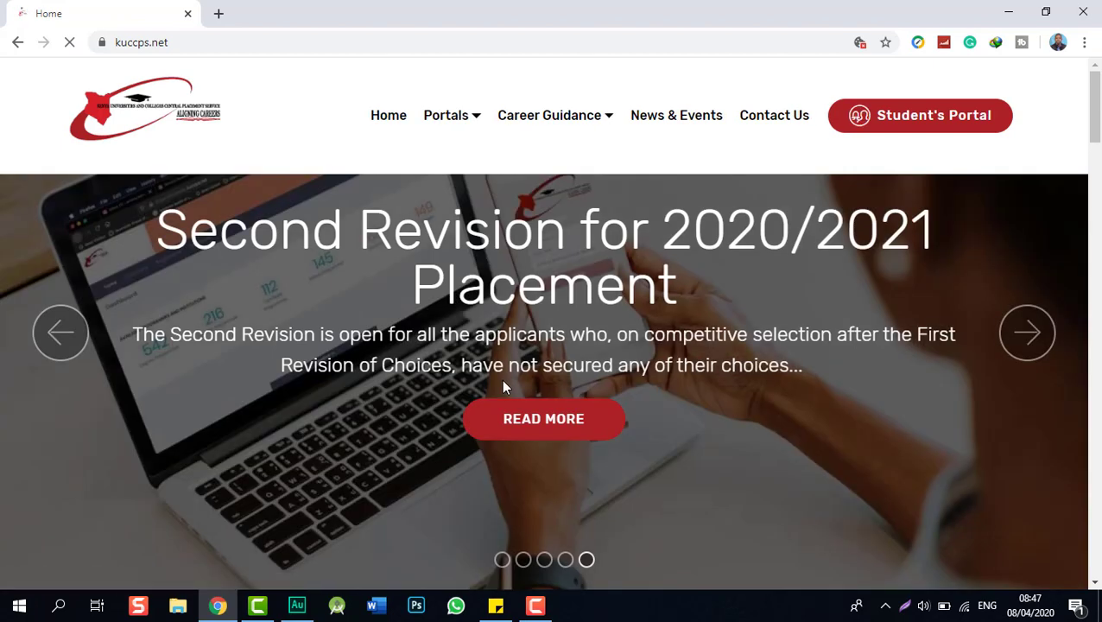
pyautogui.click(516, 431)
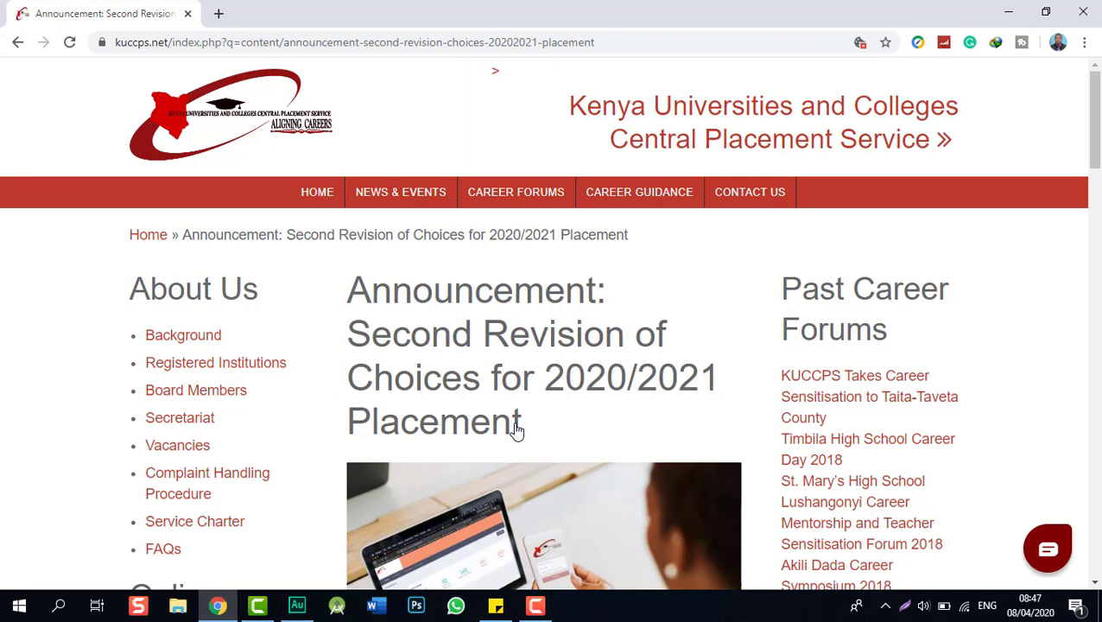
# - Follow the HERE link in the KCSE index numbers paragraph to the PDF file page
pyautogui.scroll(-5, 505, 402)
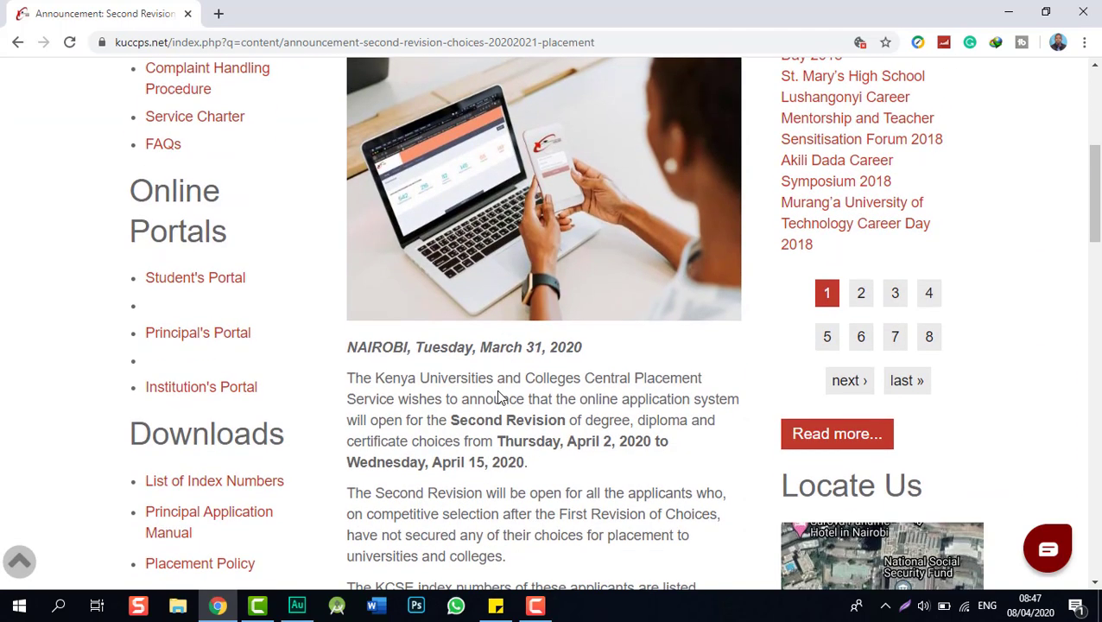
pyautogui.scroll(-4, 498, 397)
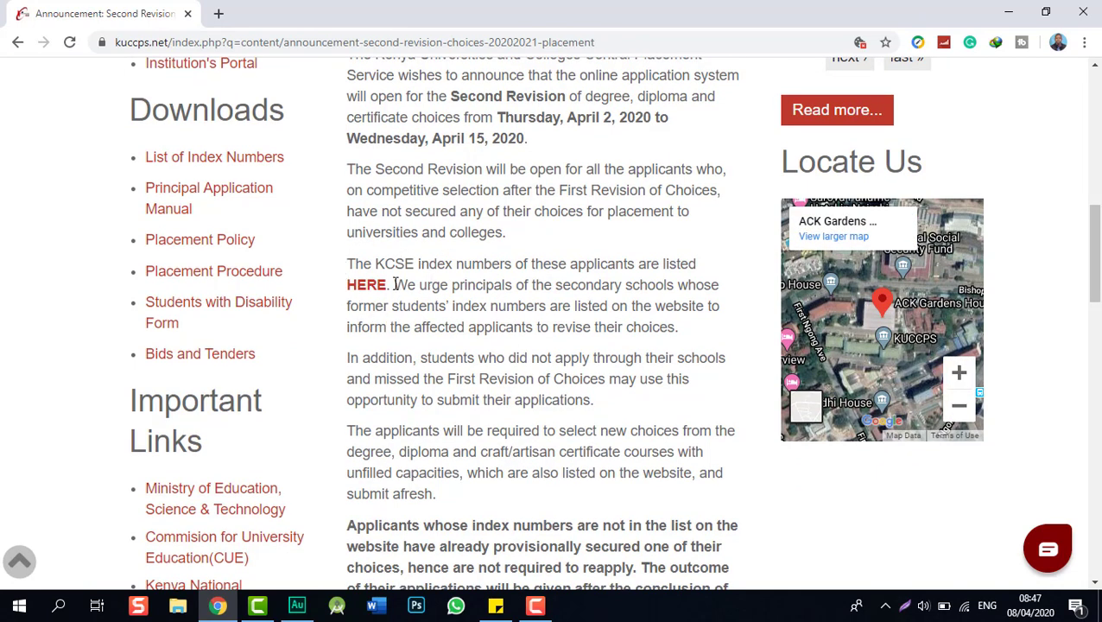
pyautogui.scroll(1, 404, 328)
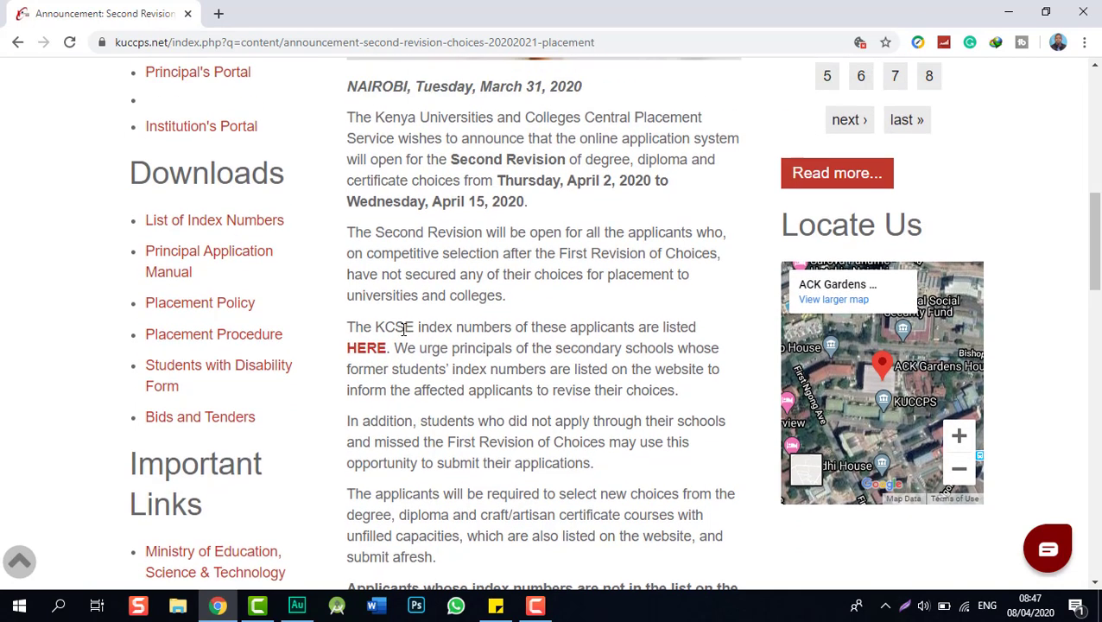
pyautogui.scroll(2, 403, 330)
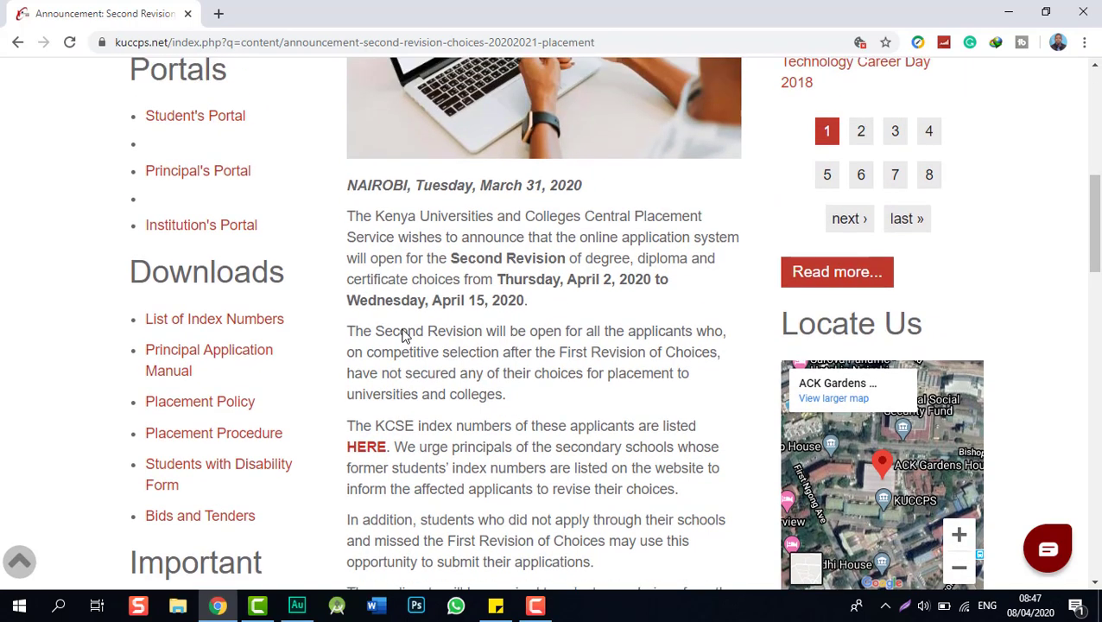
pyautogui.click(375, 451)
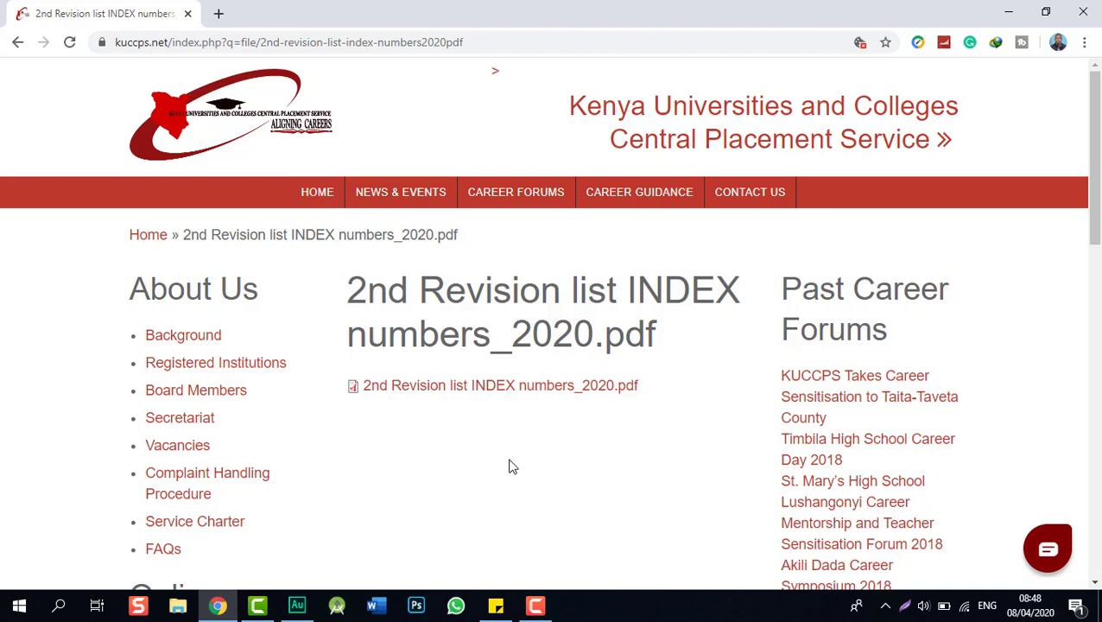
# - Download the index numbers PDF and open it in a maximized Acrobat, declining full screen
pyautogui.click(449, 394)
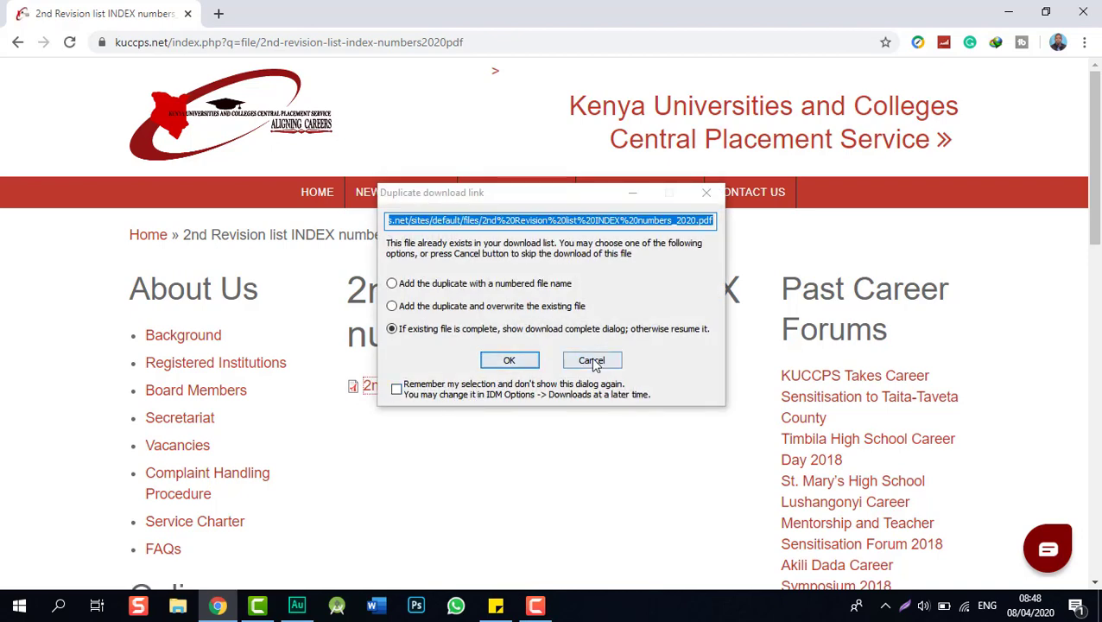
pyautogui.click(525, 364)
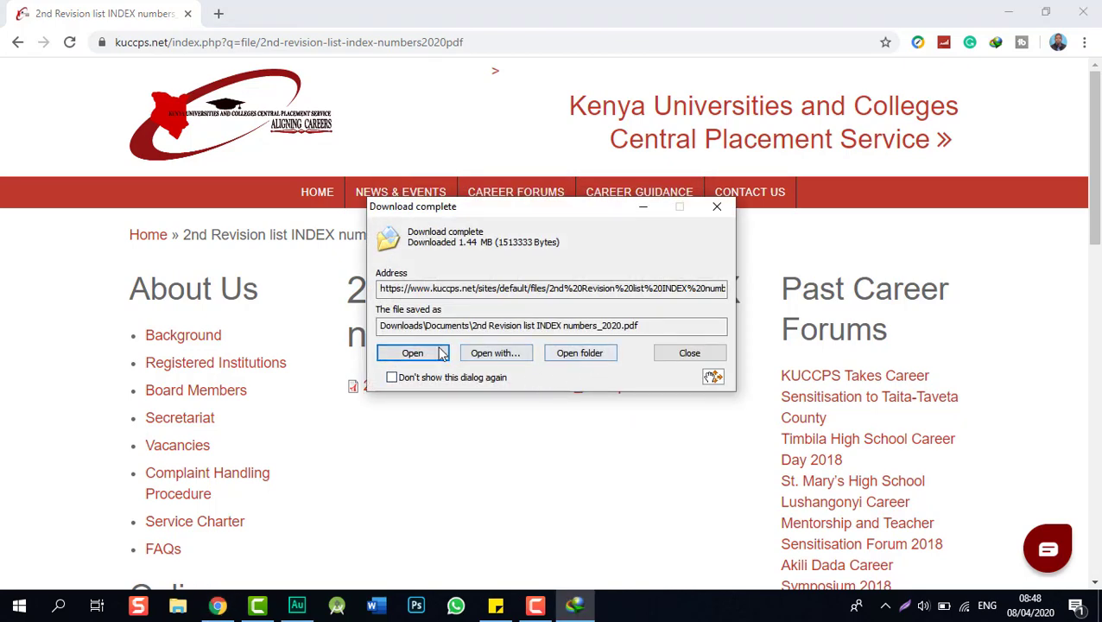
pyautogui.click(424, 355)
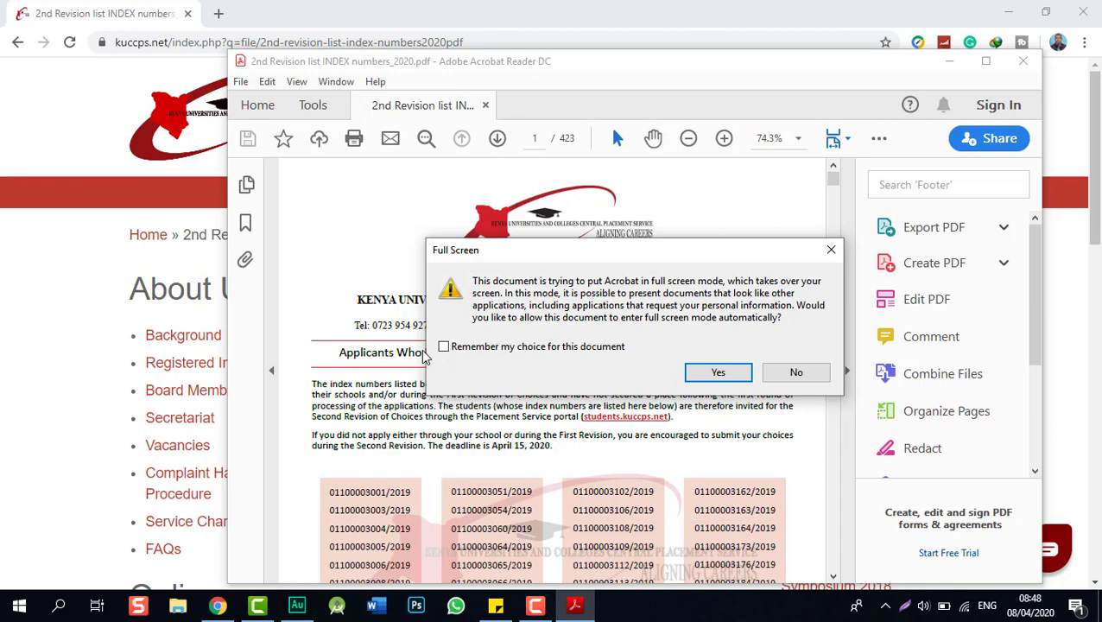
pyautogui.click(793, 372)
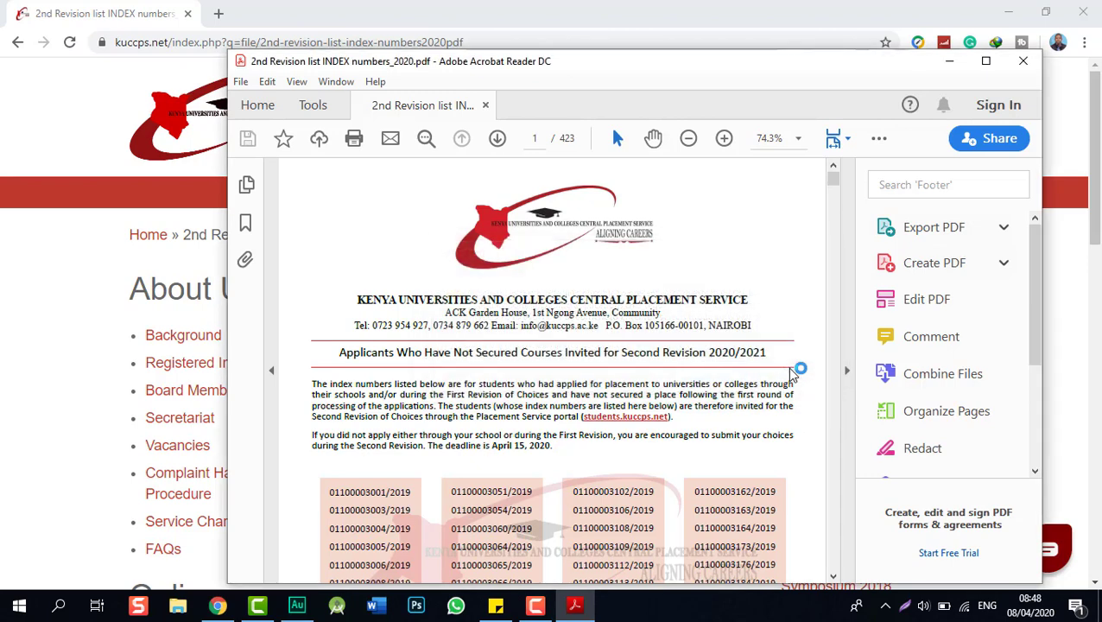
pyautogui.click(986, 61)
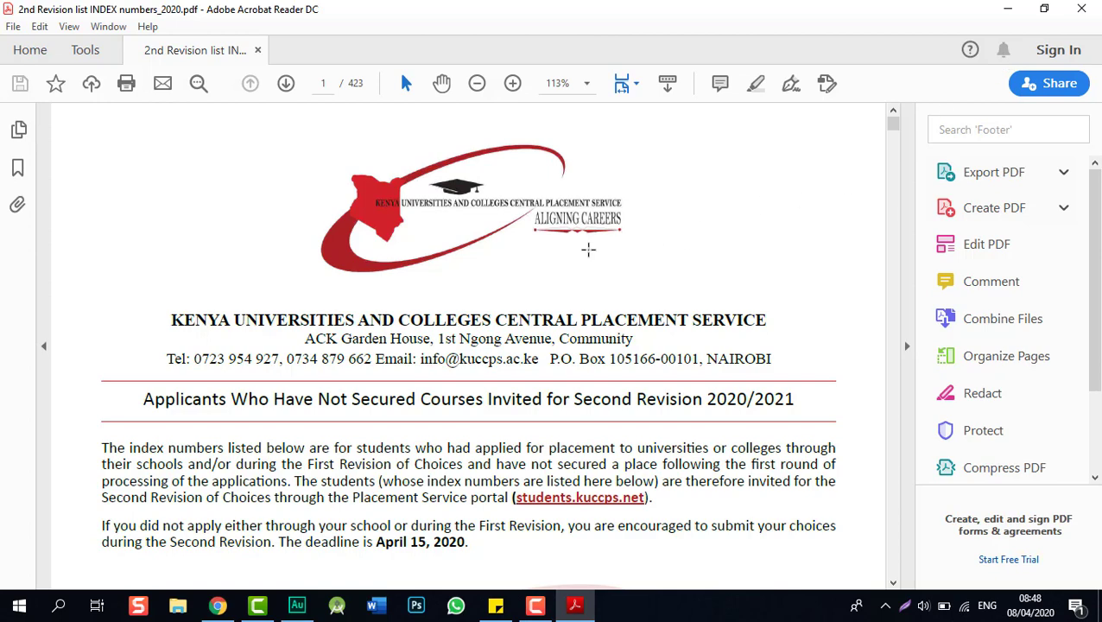
# - Open the Find box over the 423-page index-number list with Ctrl+F
pyautogui.scroll(-3, 588, 249)
pyautogui.scroll(1, 588, 248)
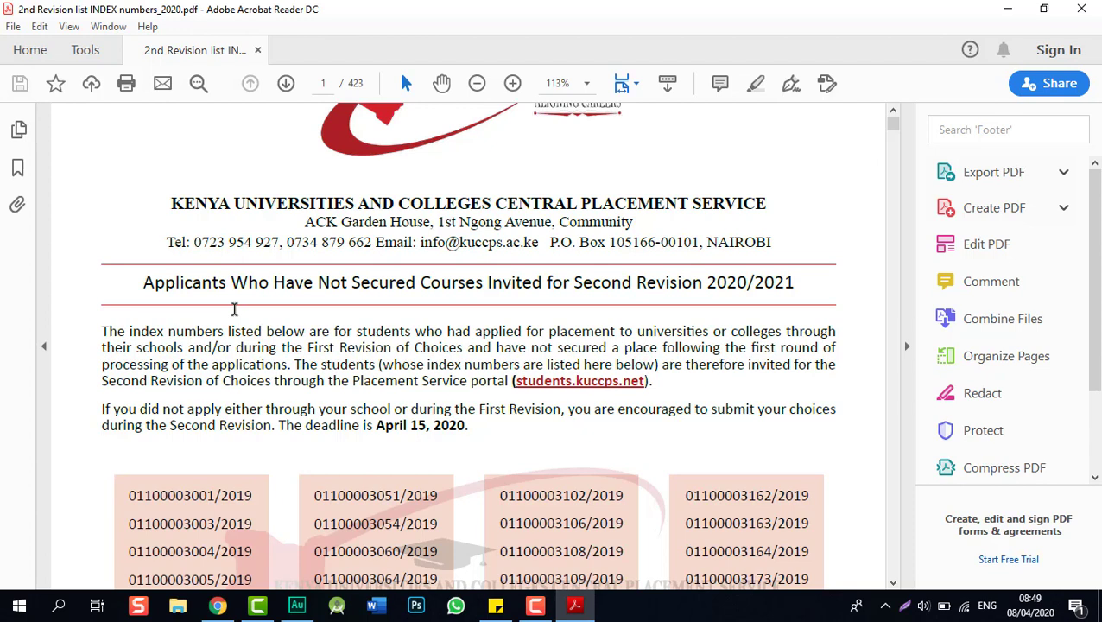
pyautogui.hotkey('ctrl', 'f')
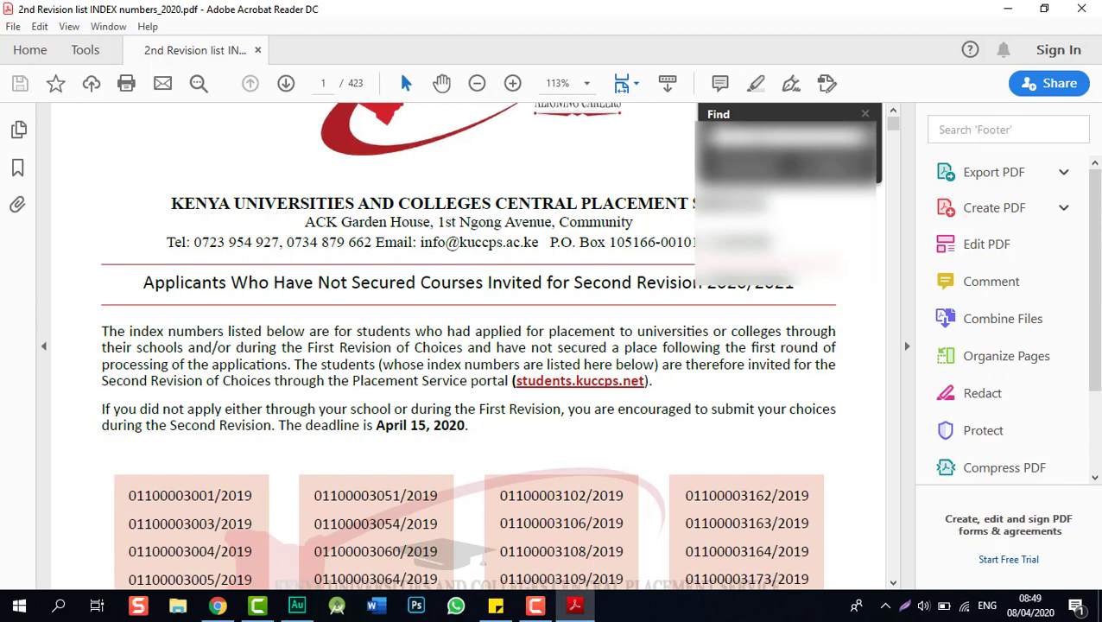
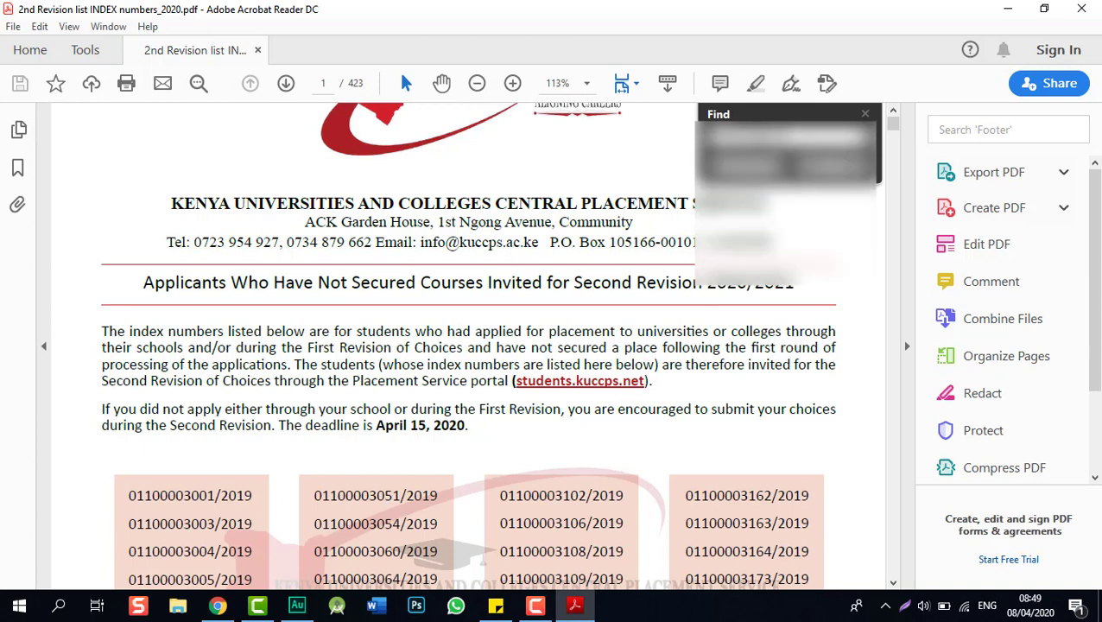
# - Search the whole PDF for the applicant's index number and dismiss the no-matches notice
pyautogui.click(833, 167)
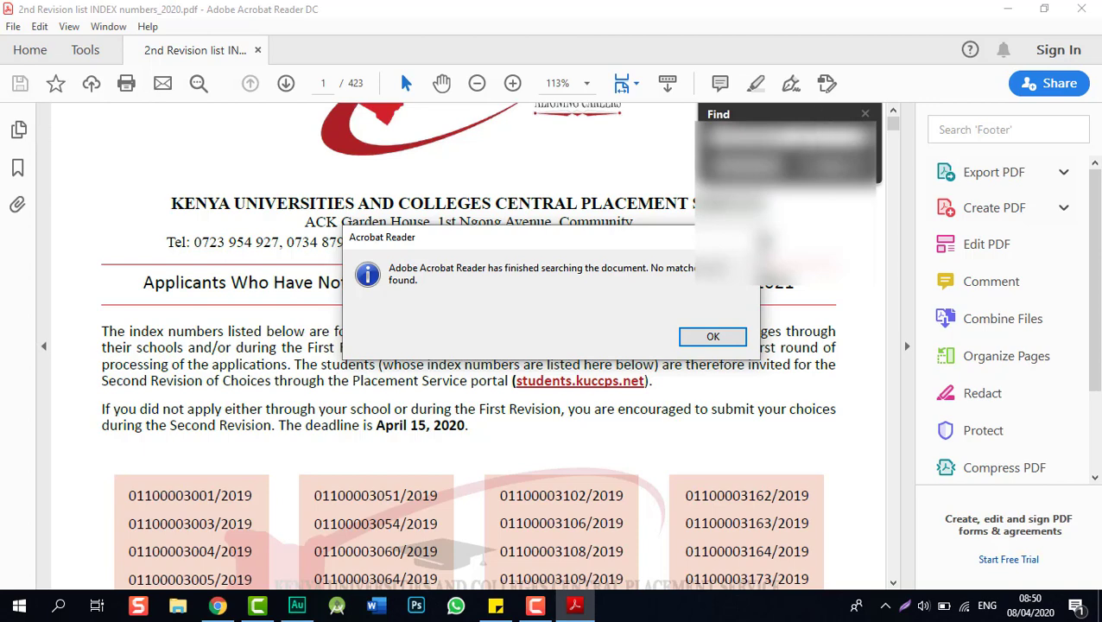
pyautogui.click(714, 337)
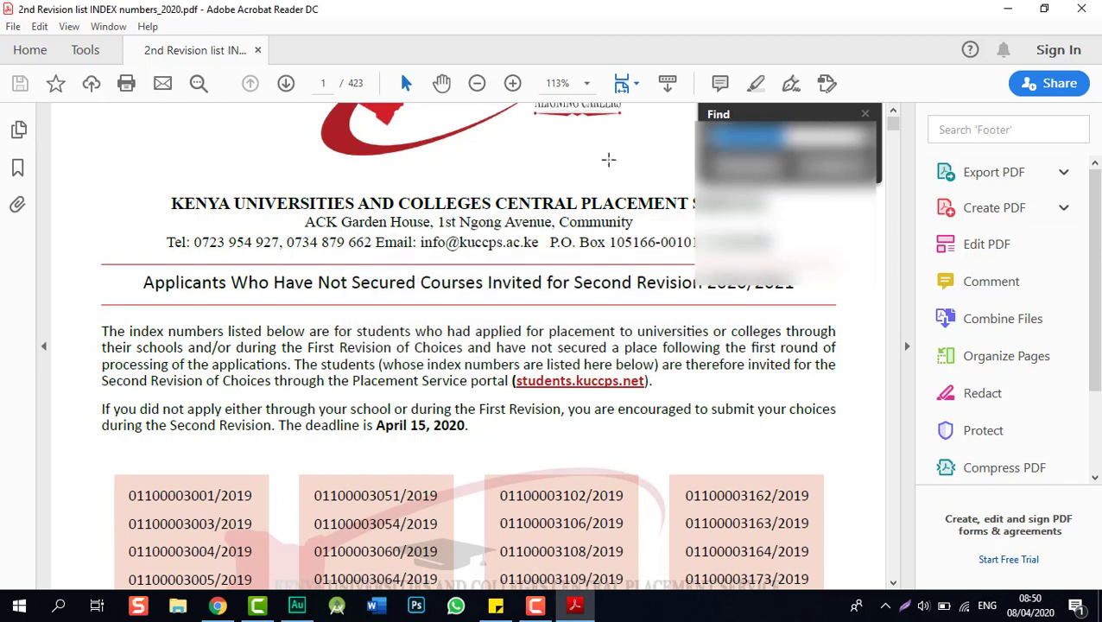
# - Search the PDF for a reworded form of the index number; no matches are found
pyautogui.press('BackSpace')
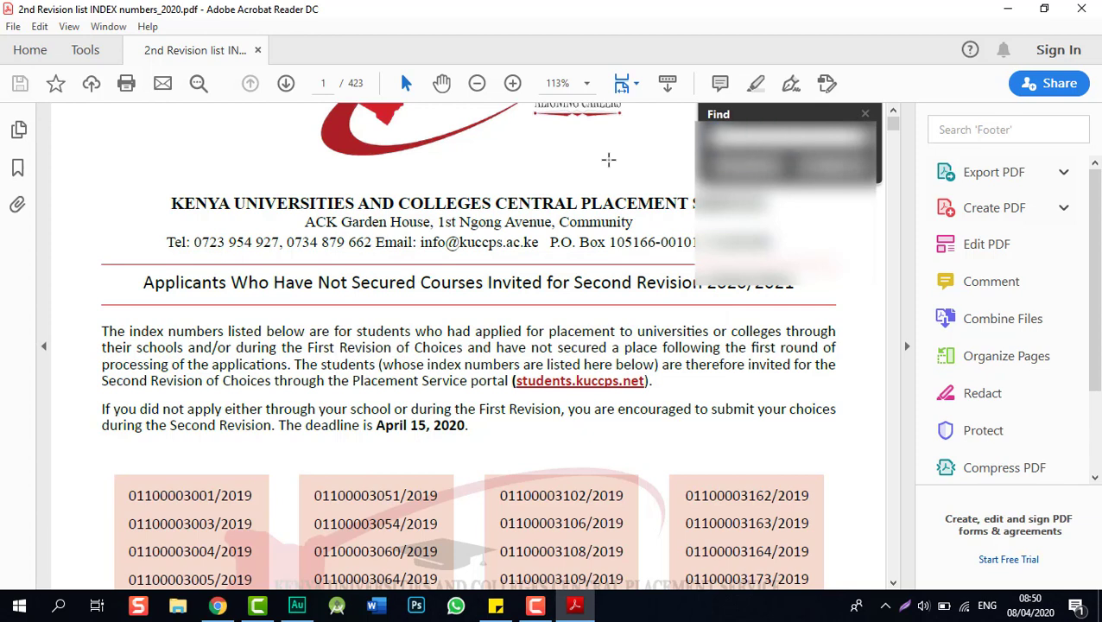
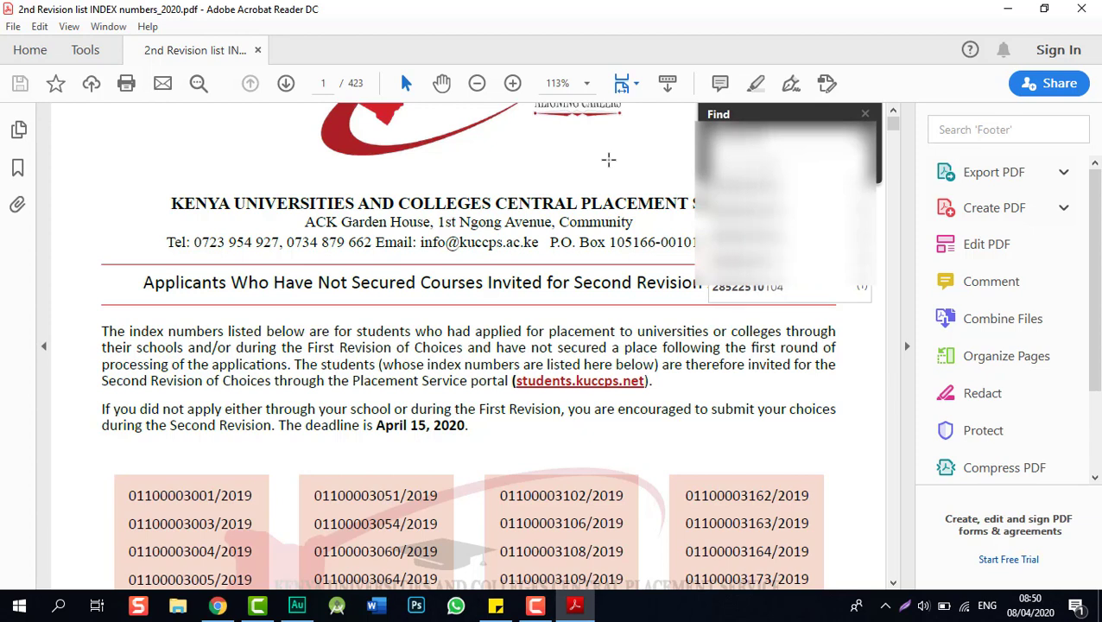
pyautogui.press('Return')
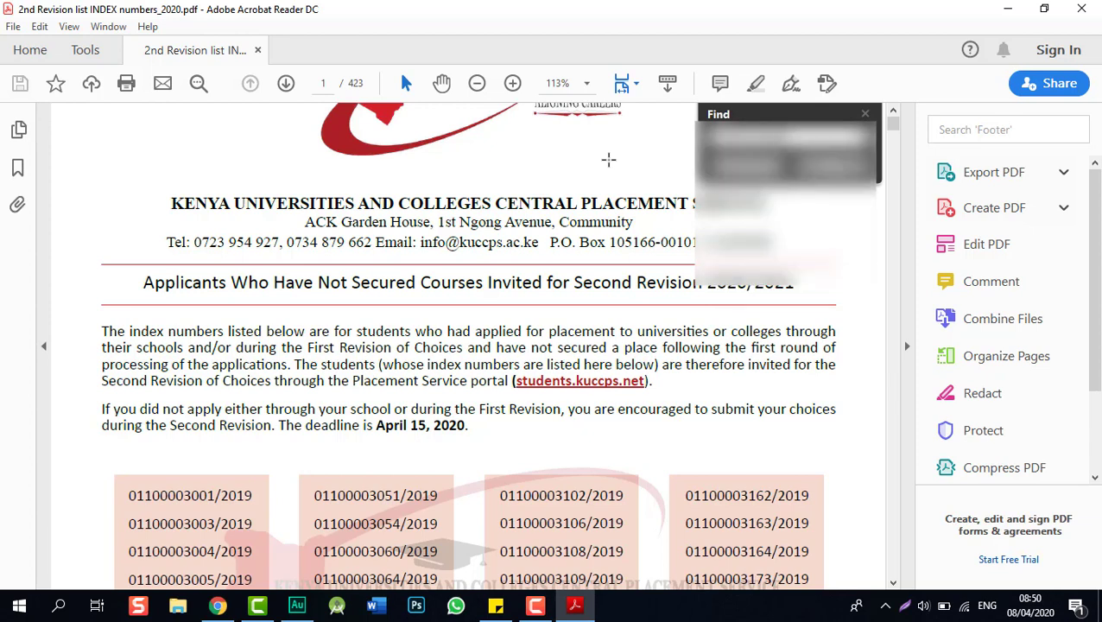
pyautogui.click(835, 165)
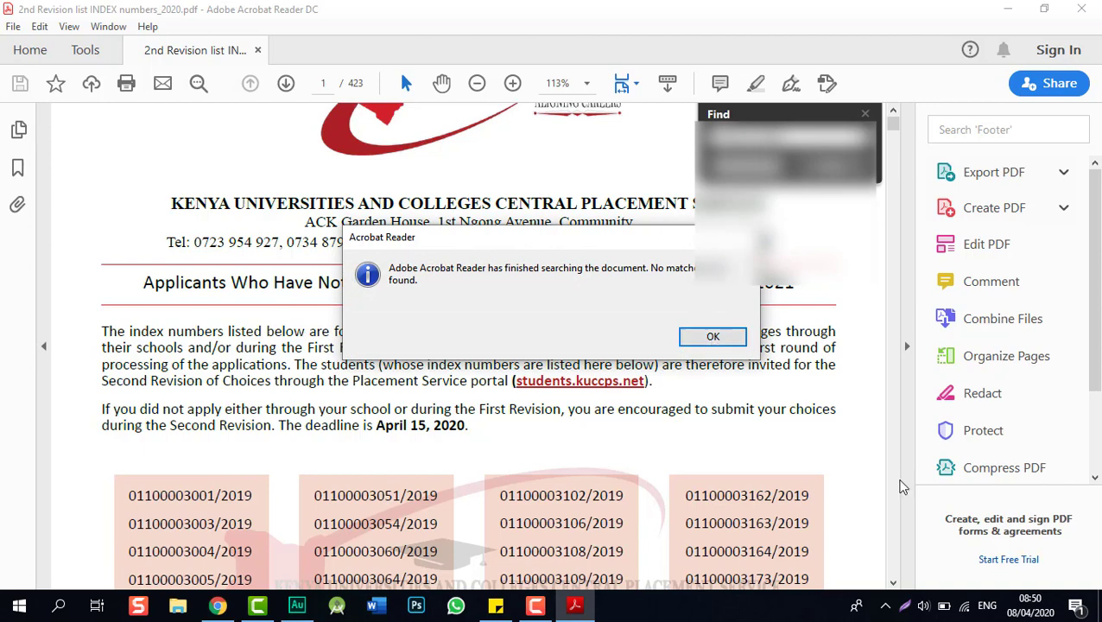
pyautogui.click(710, 340)
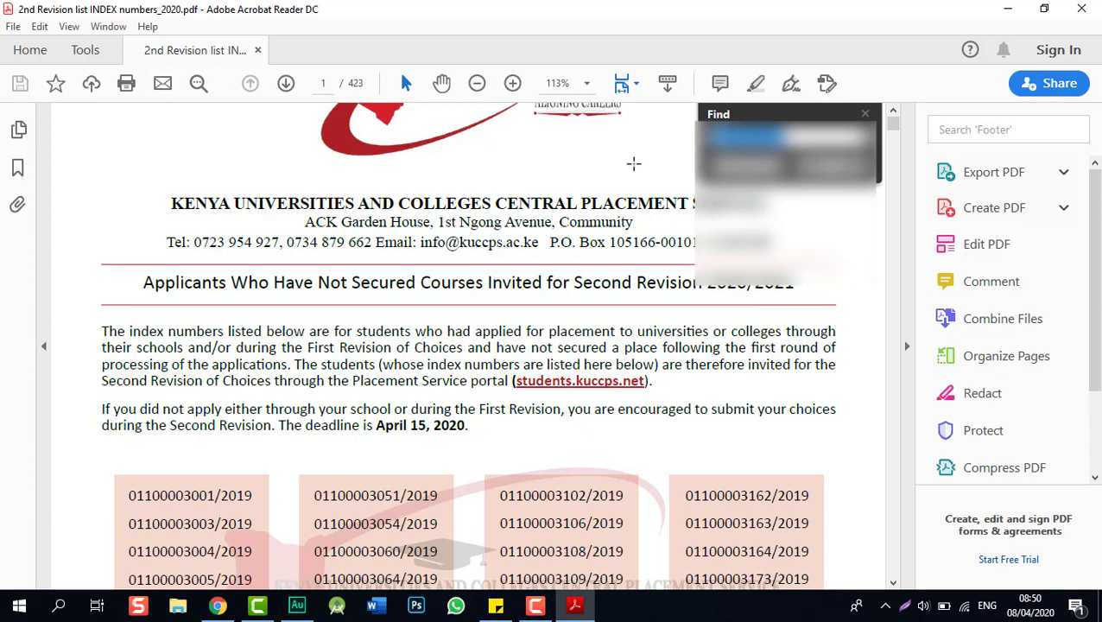
# - Replace the search text with another variant of the index number and search again
pyautogui.press('BackSpace')
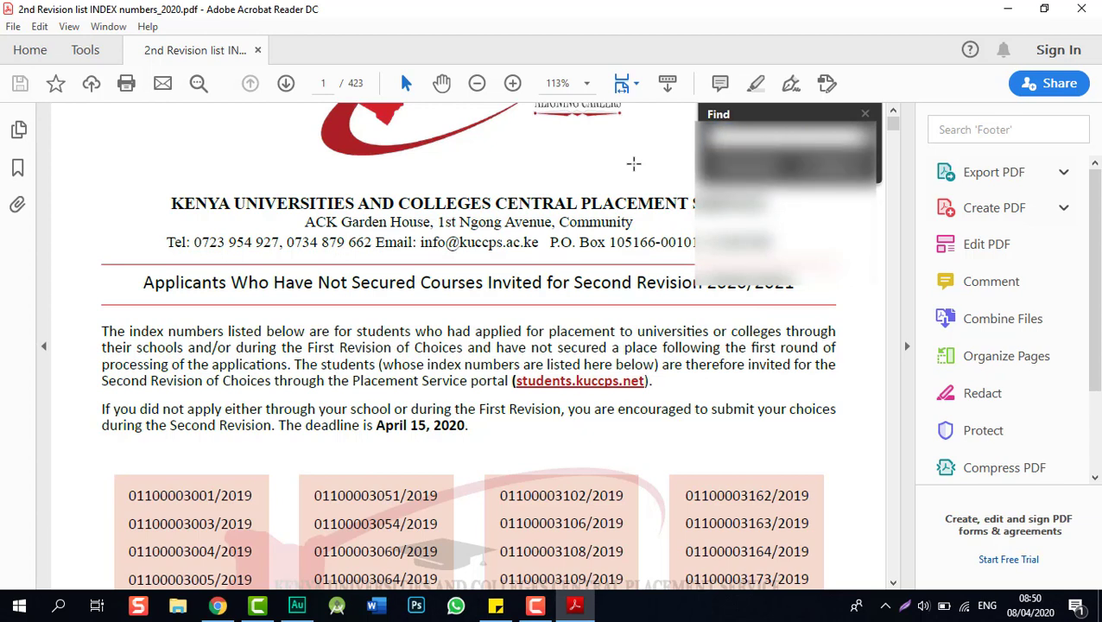
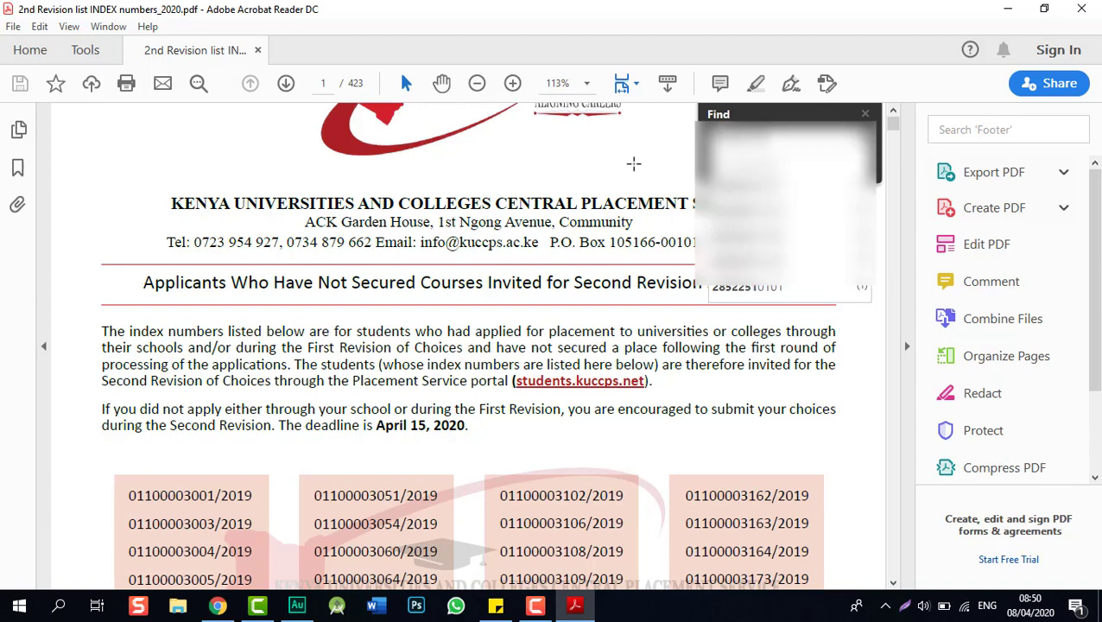
pyautogui.press('Return')
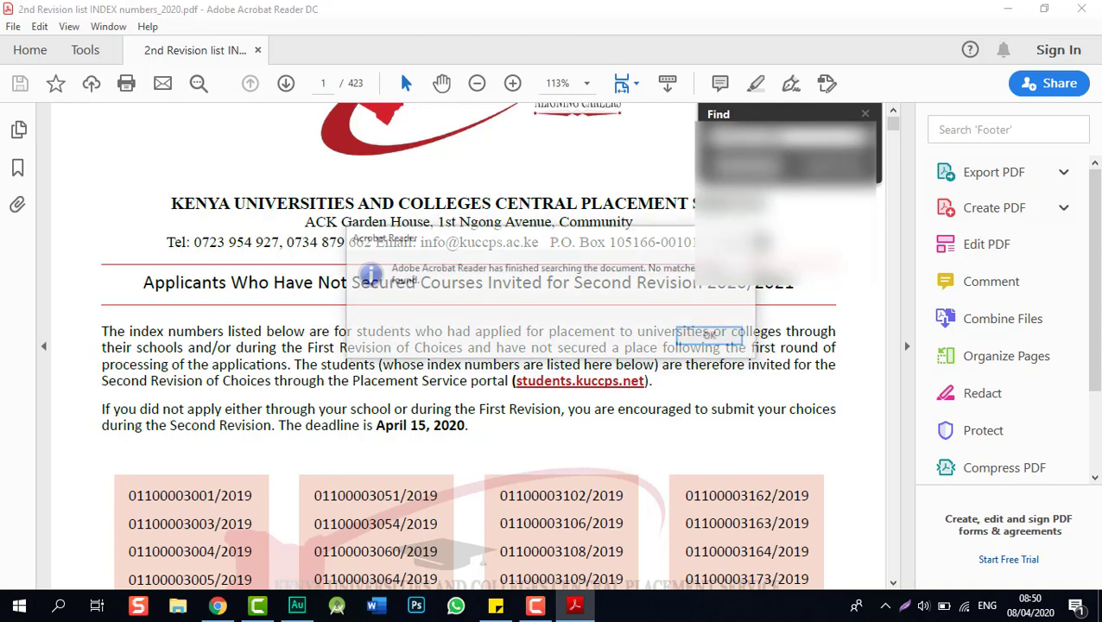
# - Search the list twice for a different index number, dismissing each no-matches notice
pyautogui.click(713, 336)
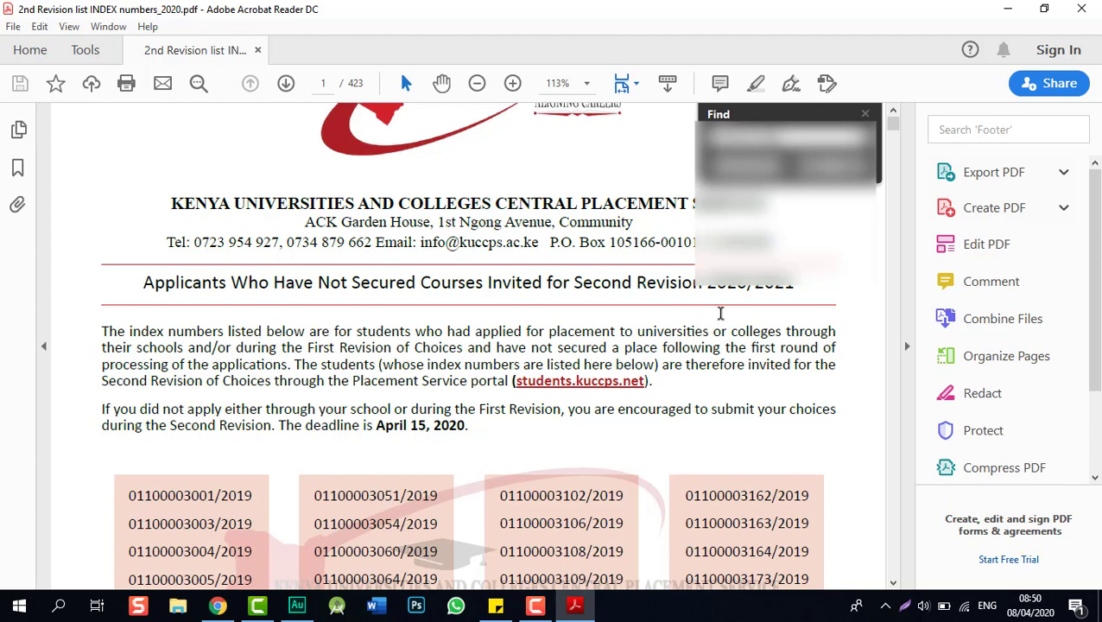
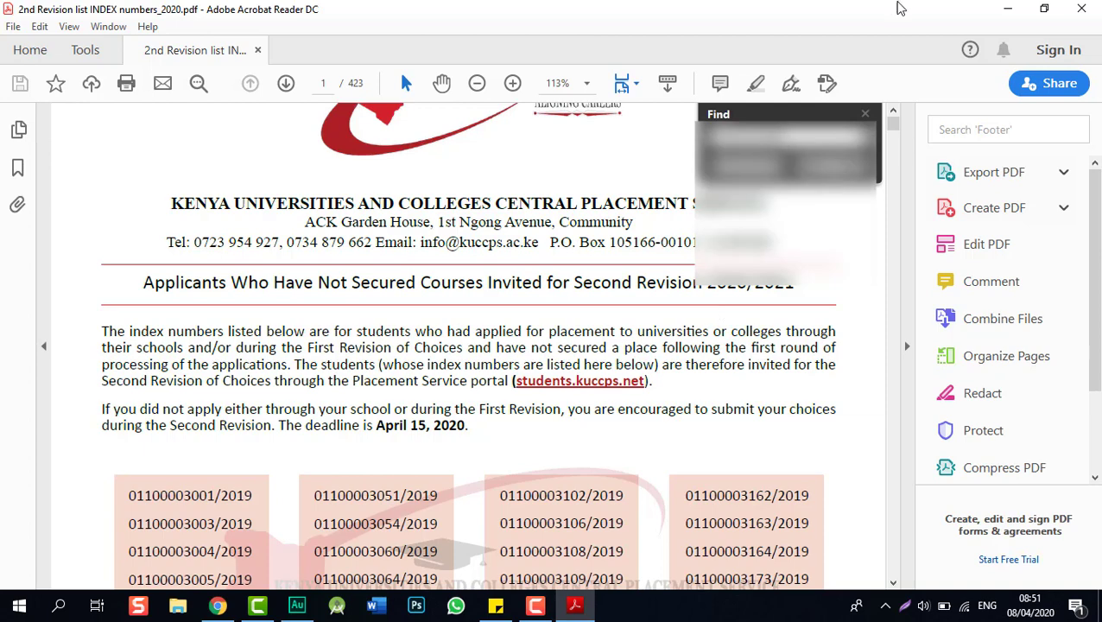
pyautogui.click(831, 166)
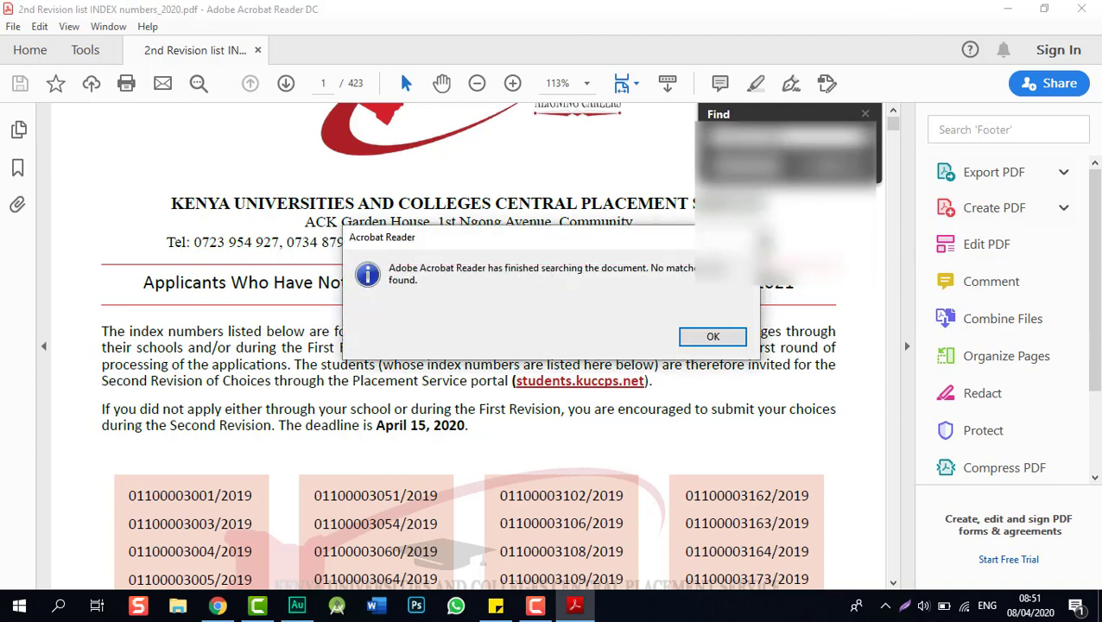
pyautogui.click(711, 336)
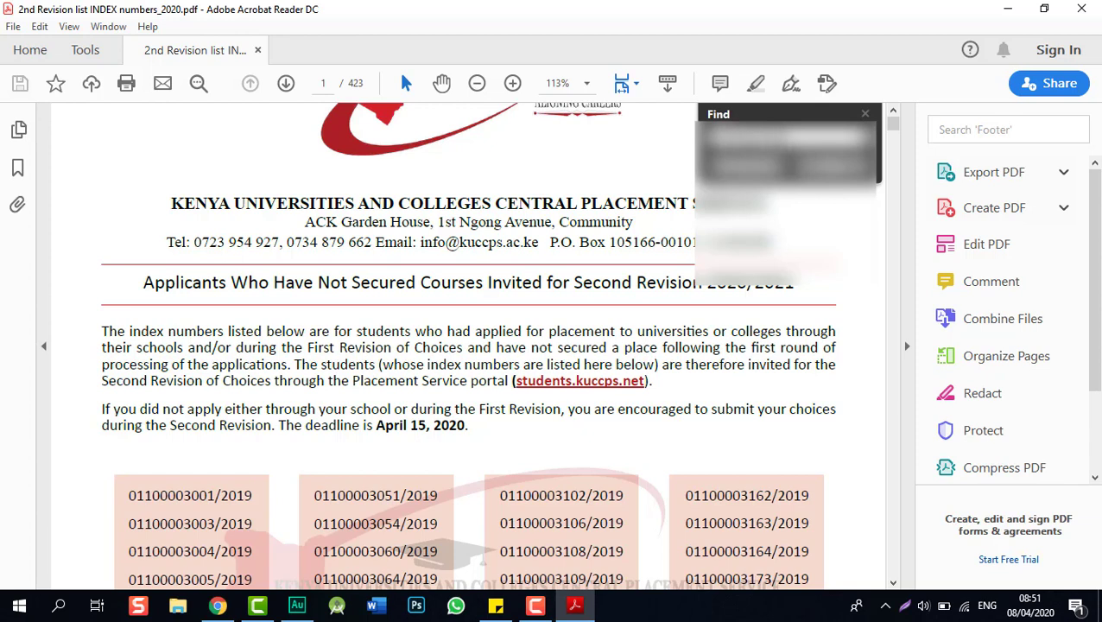
pyautogui.click(831, 166)
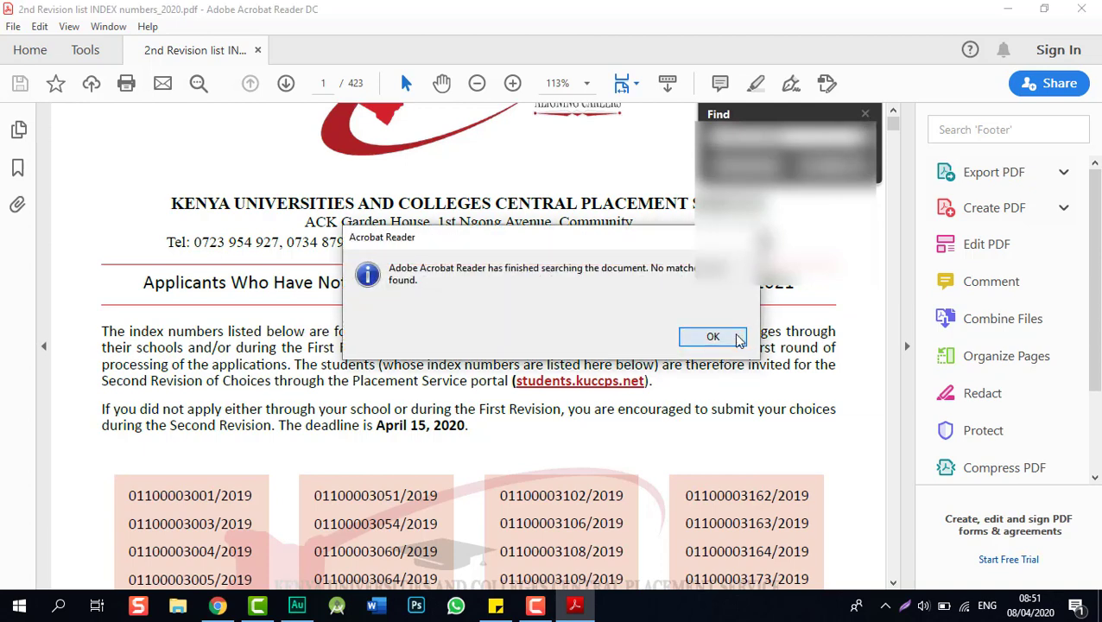
pyautogui.click(735, 336)
pyautogui.scroll(-3, 678, 283)
# - Browse down the index-number columns to page 2 and close the Find panel
pyautogui.scroll(-6, 677, 282)
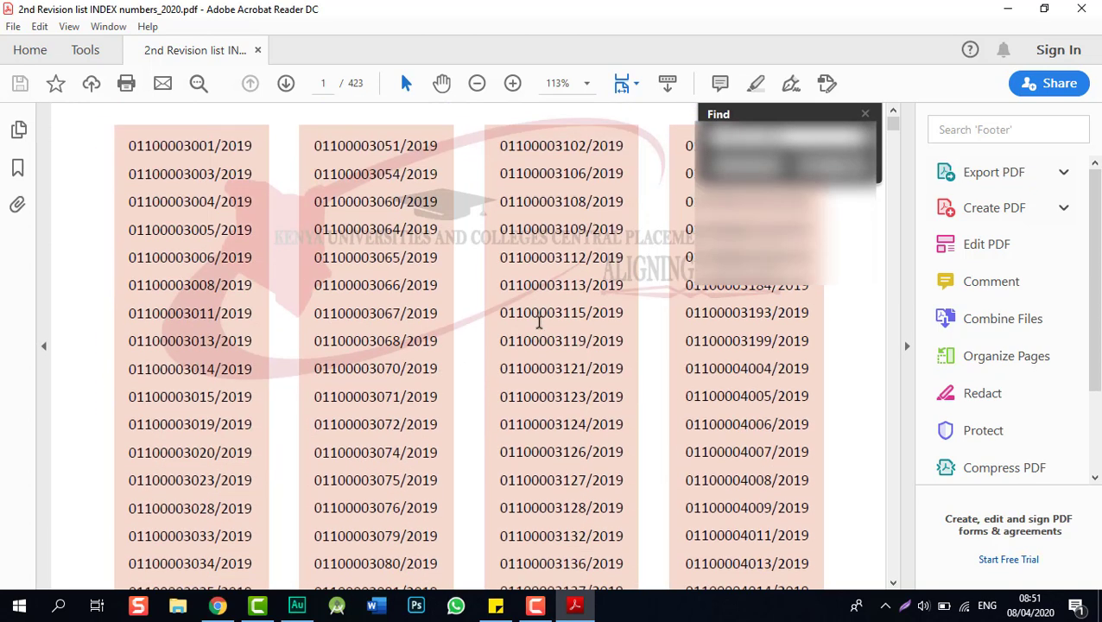
pyautogui.moveTo(438, 341); pyautogui.dragTo(337, 341)
pyautogui.scroll(-10, 381, 354)
pyautogui.scroll(-4, 379, 348)
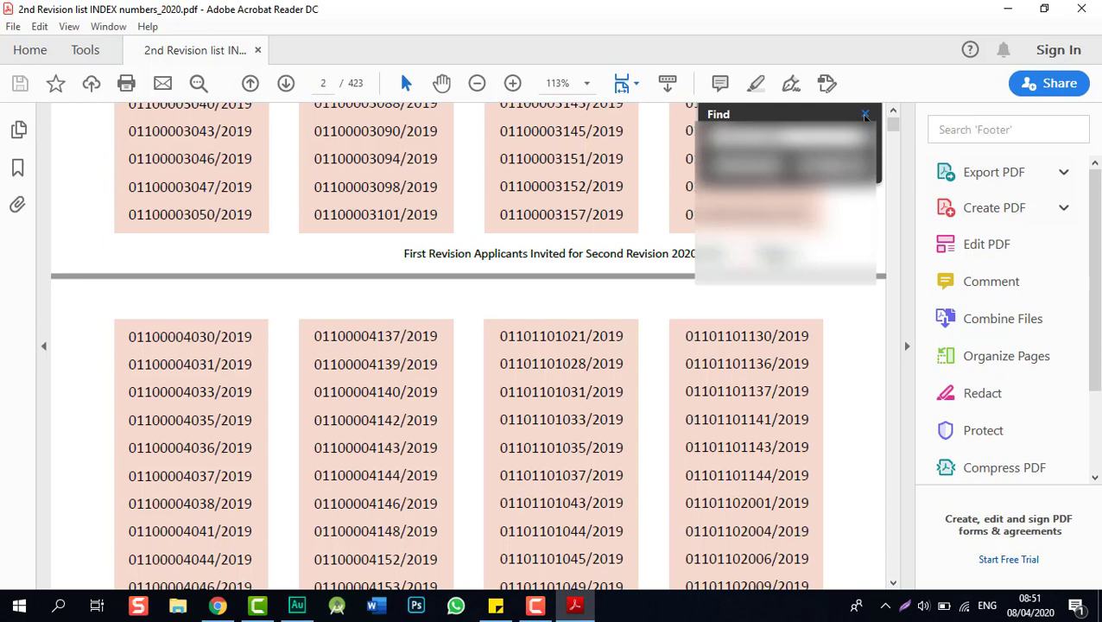
pyautogui.click(865, 115)
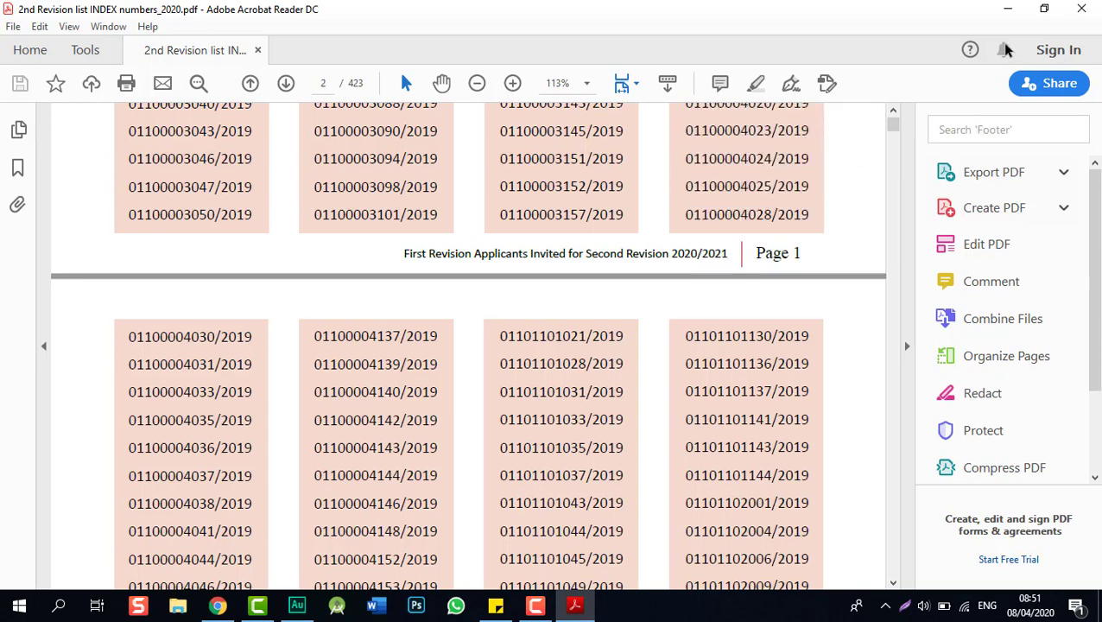
# - Minimize Acrobat and open the Student's Portal link on the KUCCPS website
pyautogui.click(1011, 8)
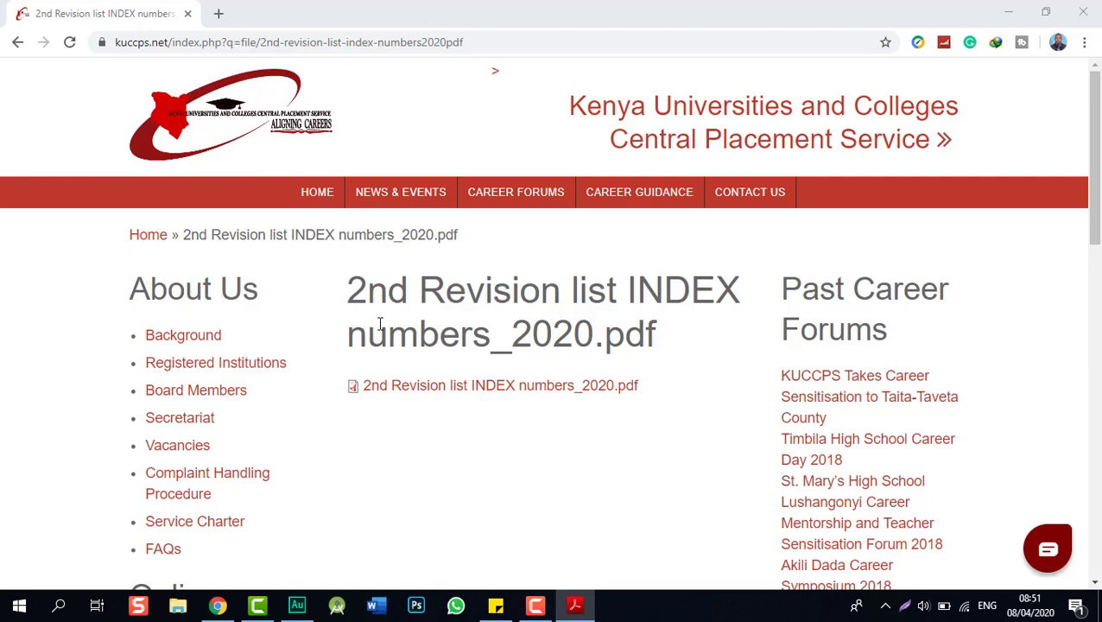
pyautogui.scroll(-3, 382, 320)
pyautogui.scroll(-6, 383, 320)
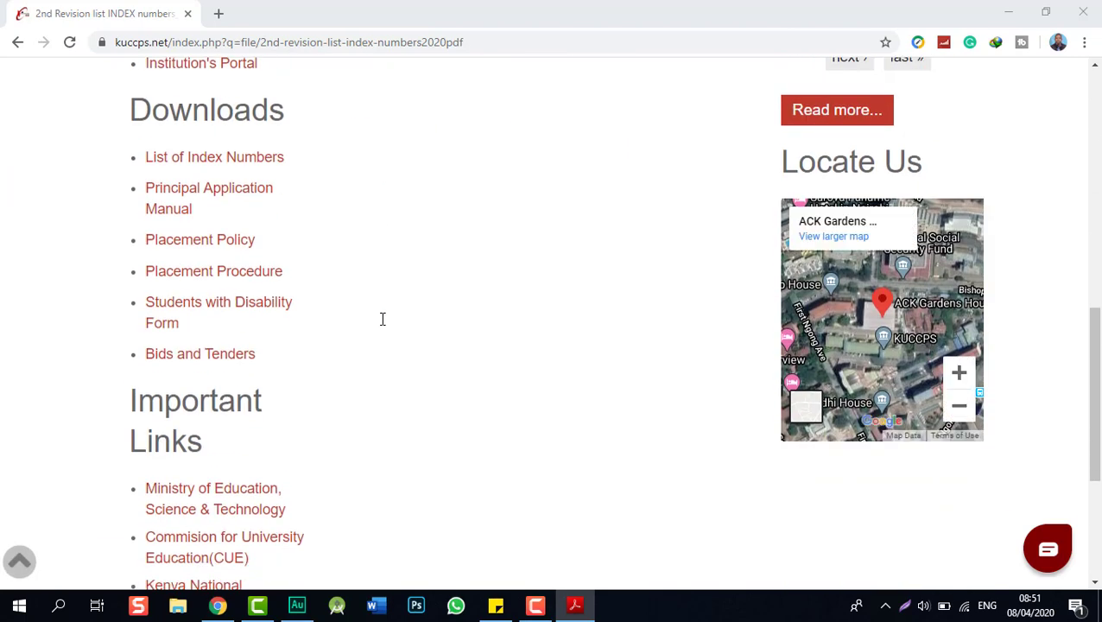
pyautogui.scroll(3, 381, 317)
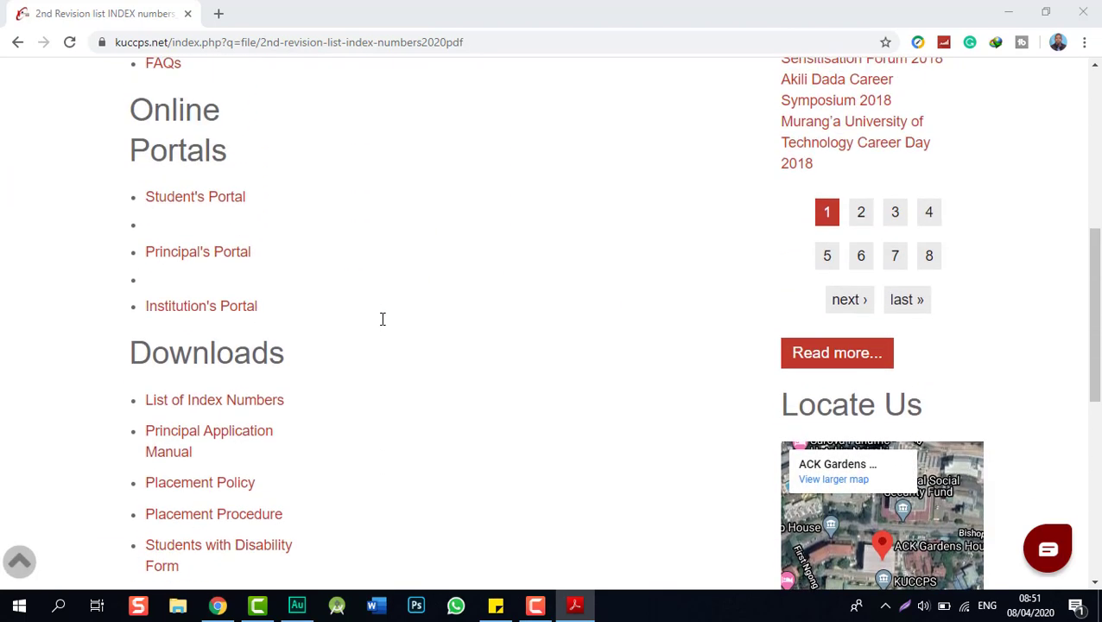
pyautogui.click(171, 202)
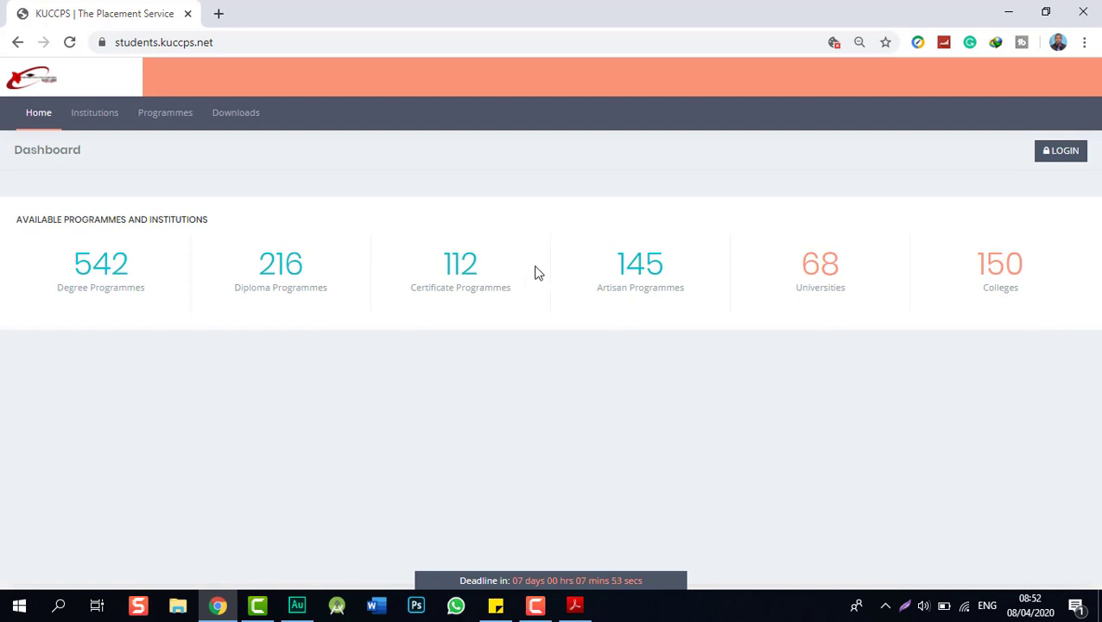
# - Log in to students.kuccps.net with the saved index number, KCSE year and password
pyautogui.click(1054, 154)
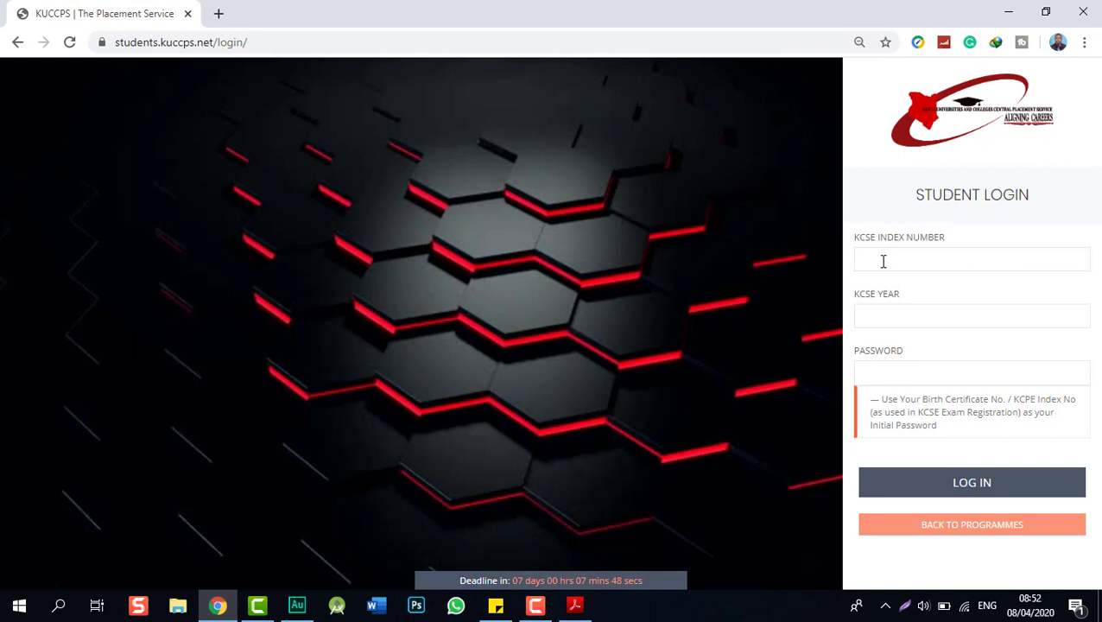
pyautogui.click(884, 261)
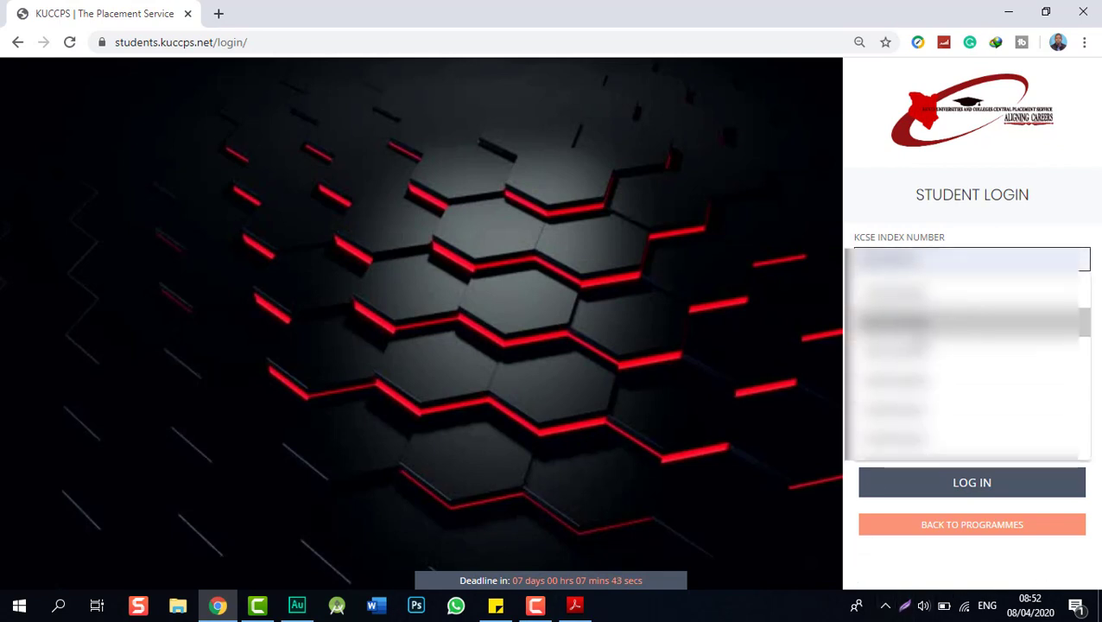
pyautogui.click(923, 329)
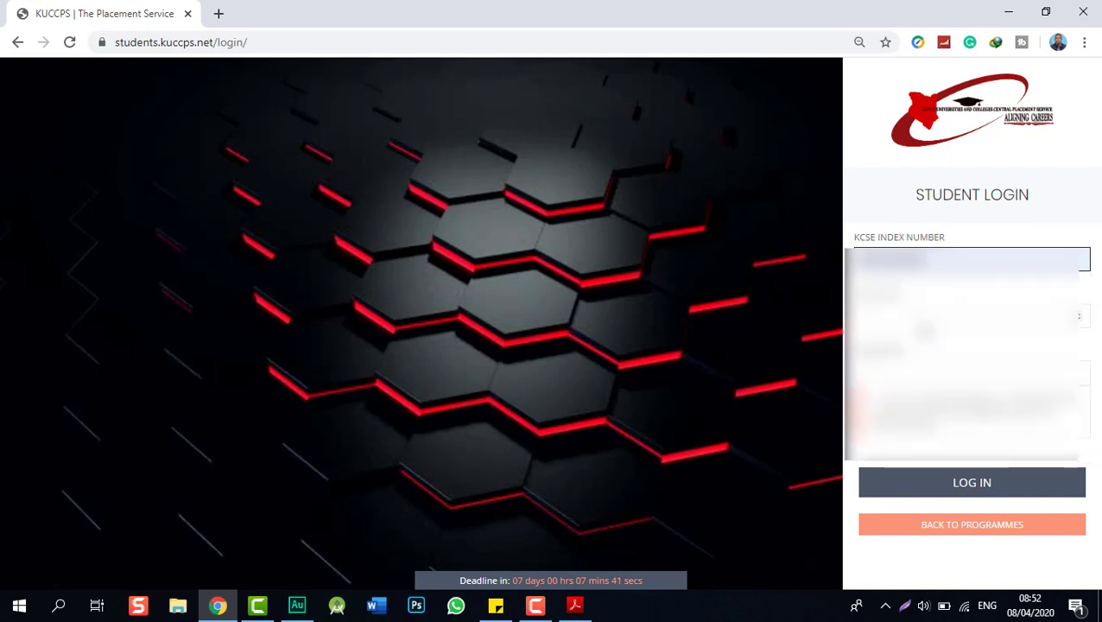
pyautogui.press('Tab')
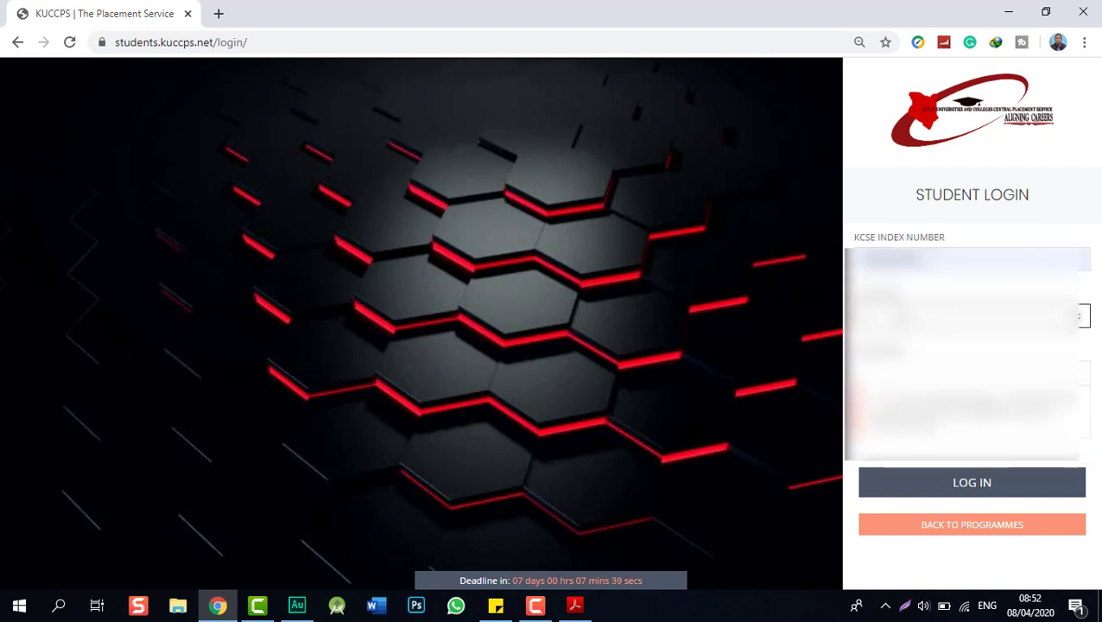
pyautogui.press('Tab')
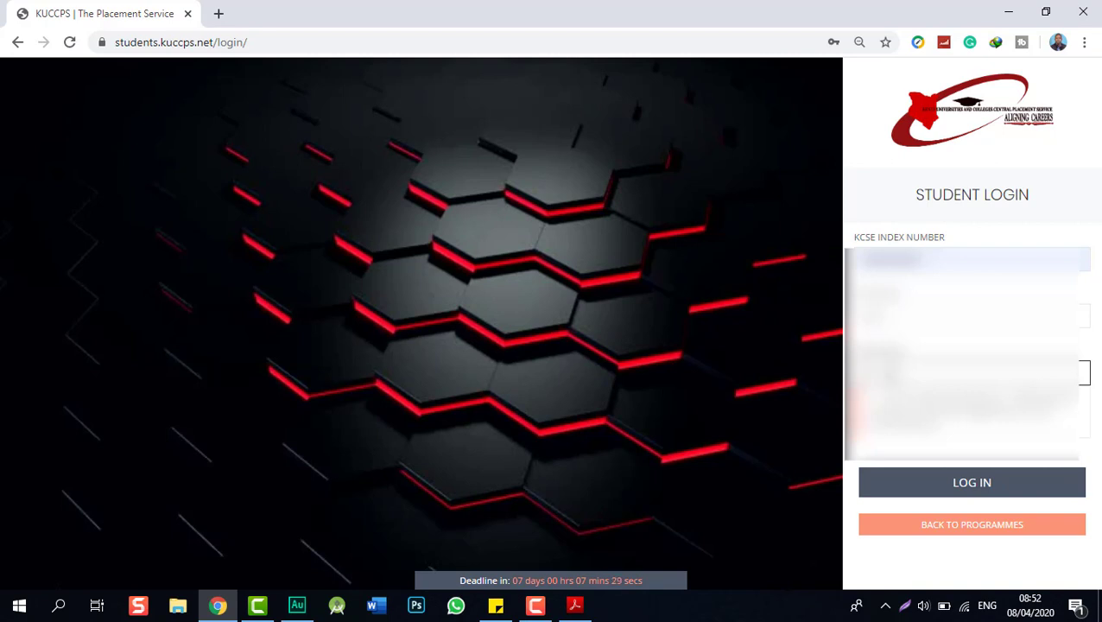
pyautogui.click(908, 490)
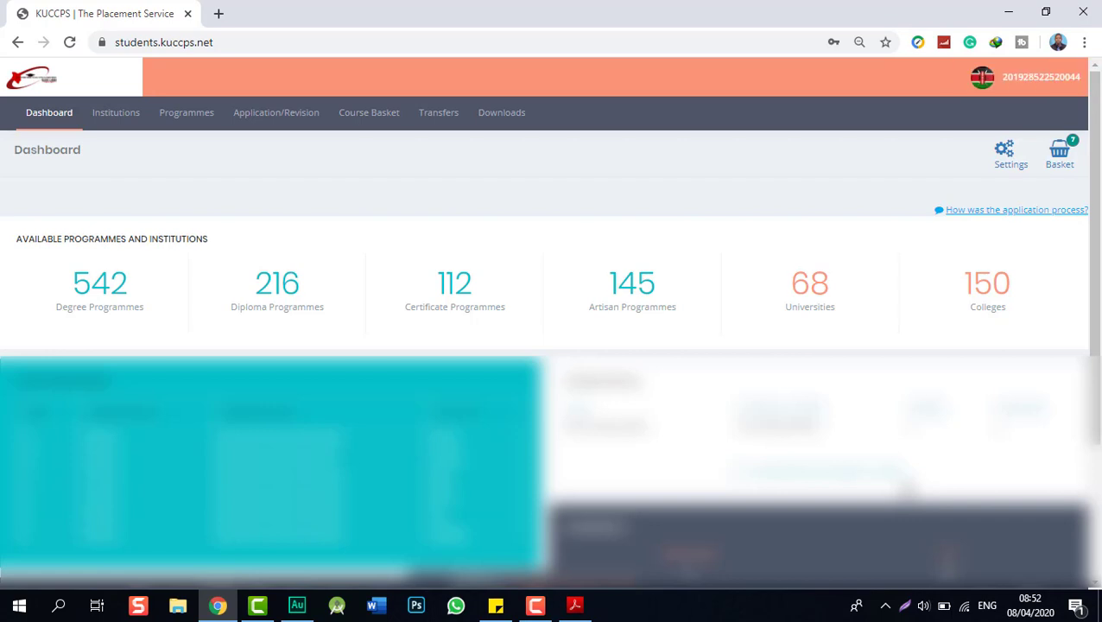
# - Open the Apply Now form under Application/Revision and review the six Bachelor of Education (Arts) choices
pyautogui.click(273, 122)
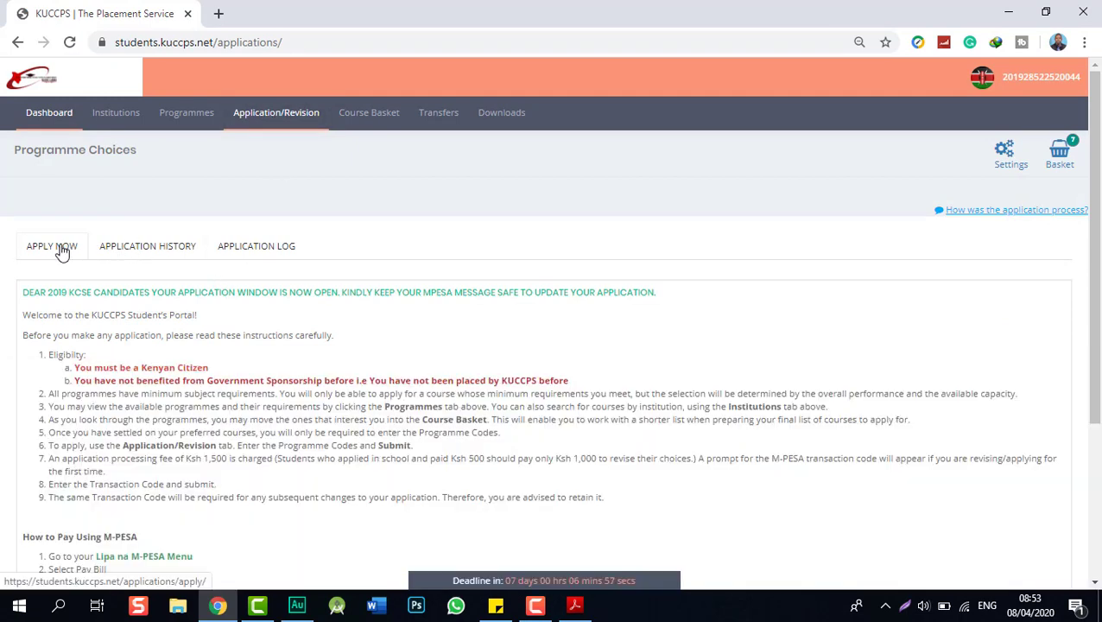
pyautogui.click(62, 250)
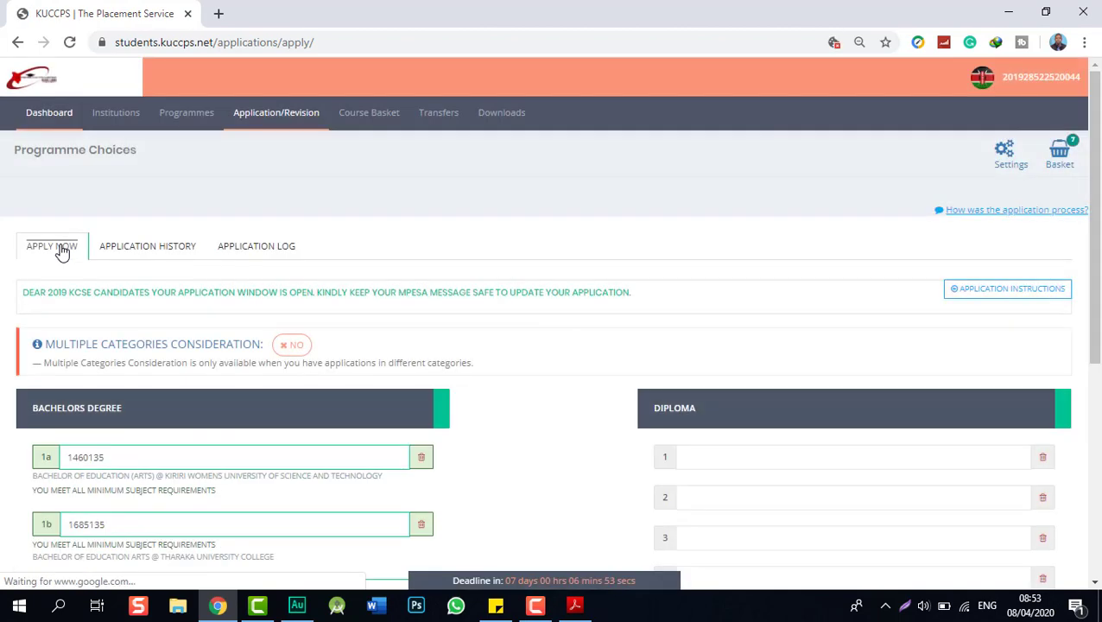
pyautogui.scroll(-3, 63, 251)
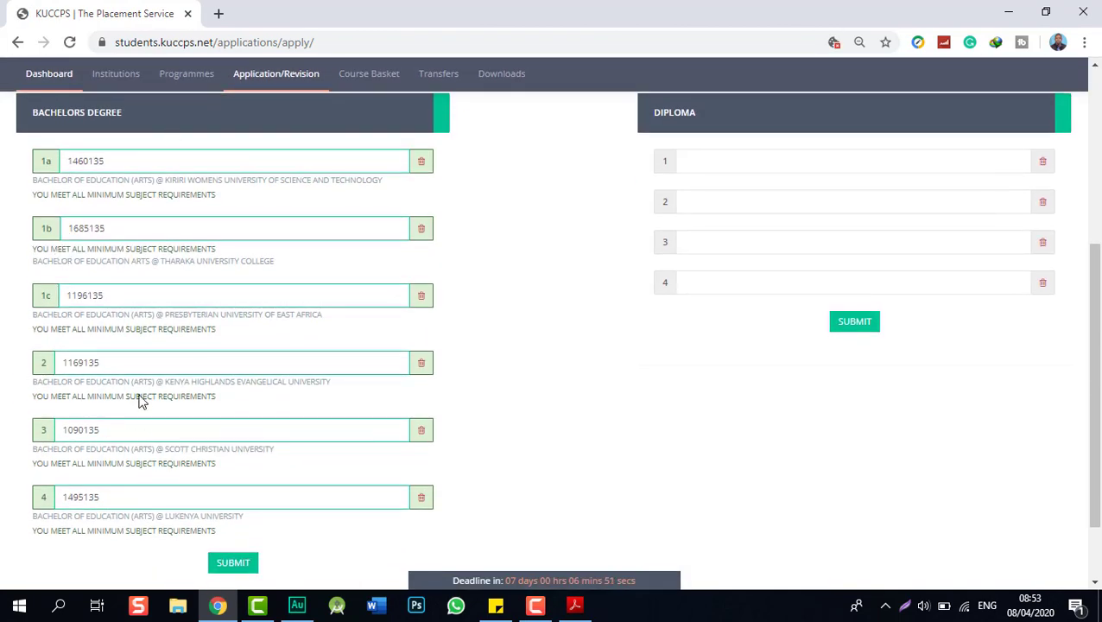
pyautogui.scroll(3, 140, 401)
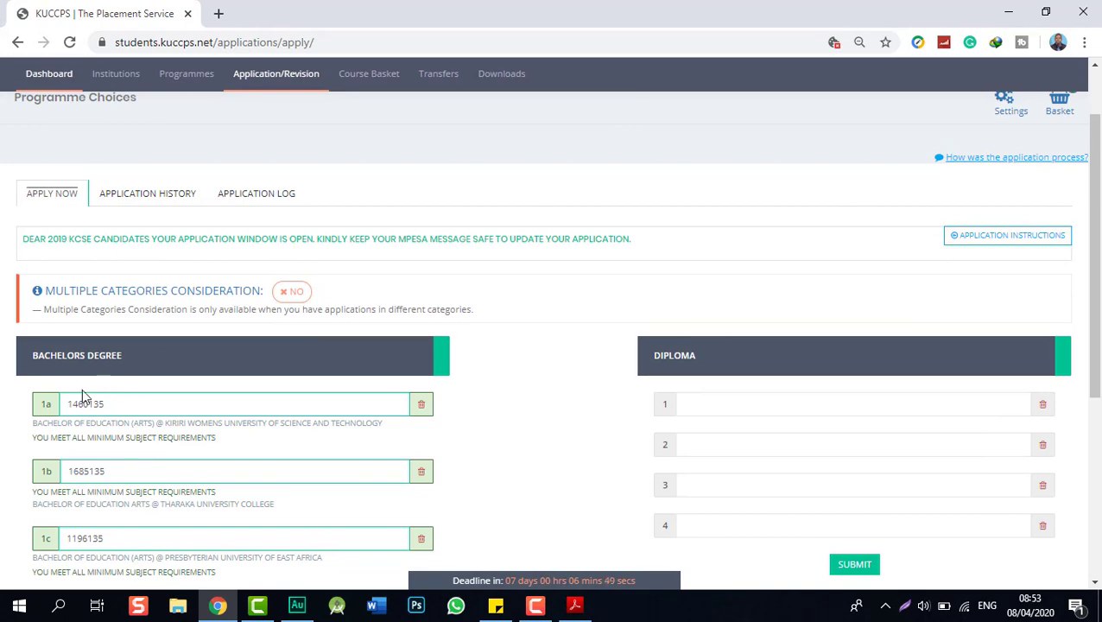
pyautogui.scroll(-3, 127, 402)
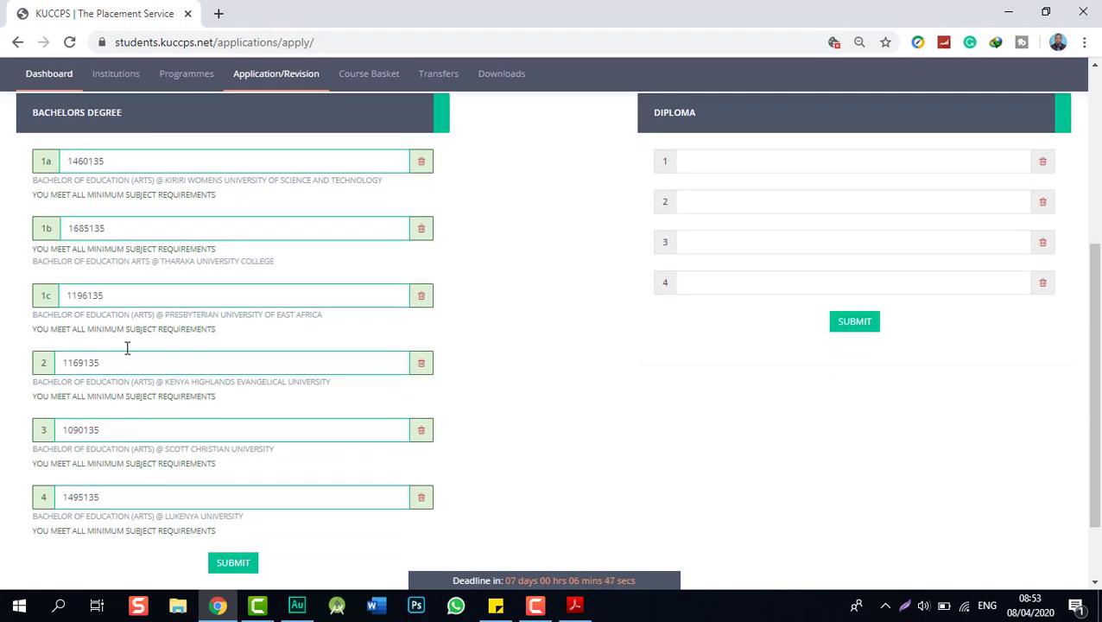
pyautogui.scroll(2, 112, 399)
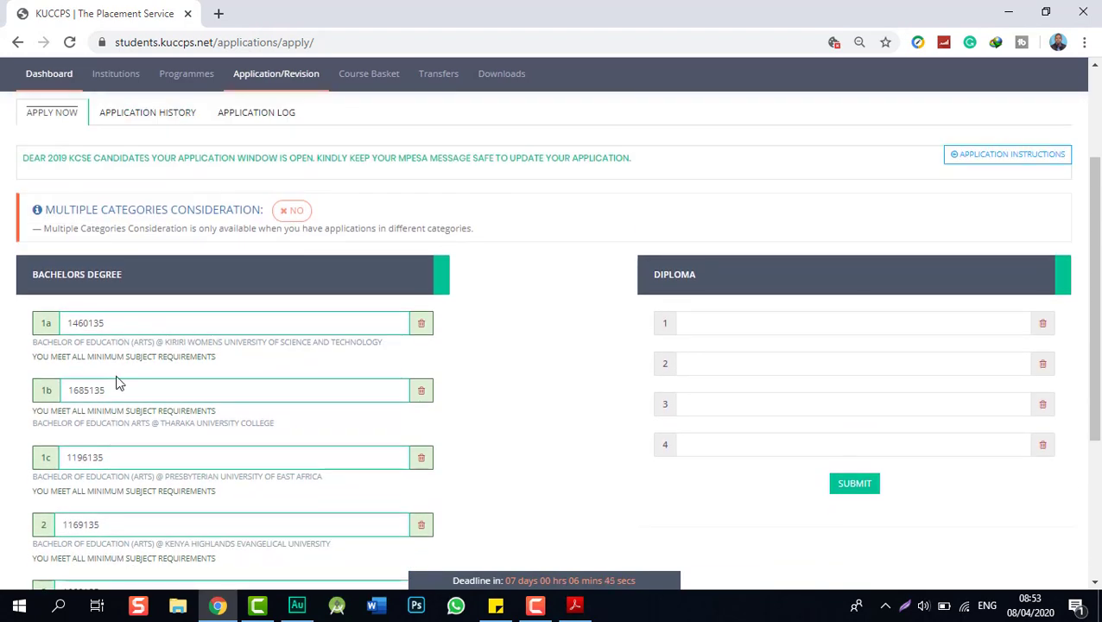
pyautogui.scroll(-1, 116, 381)
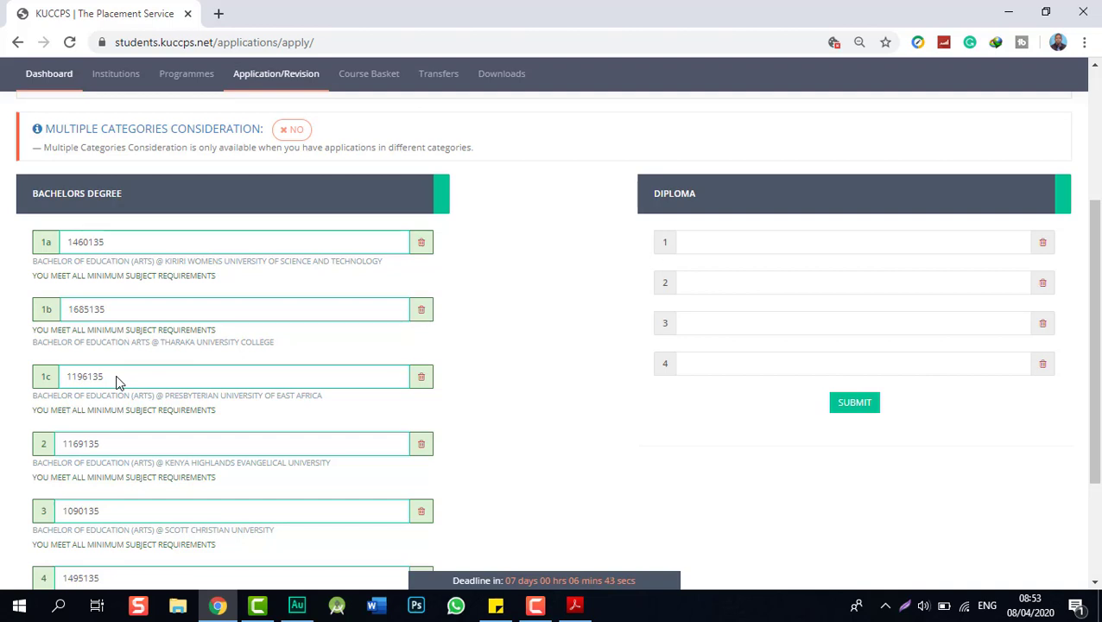
pyautogui.click(117, 243)
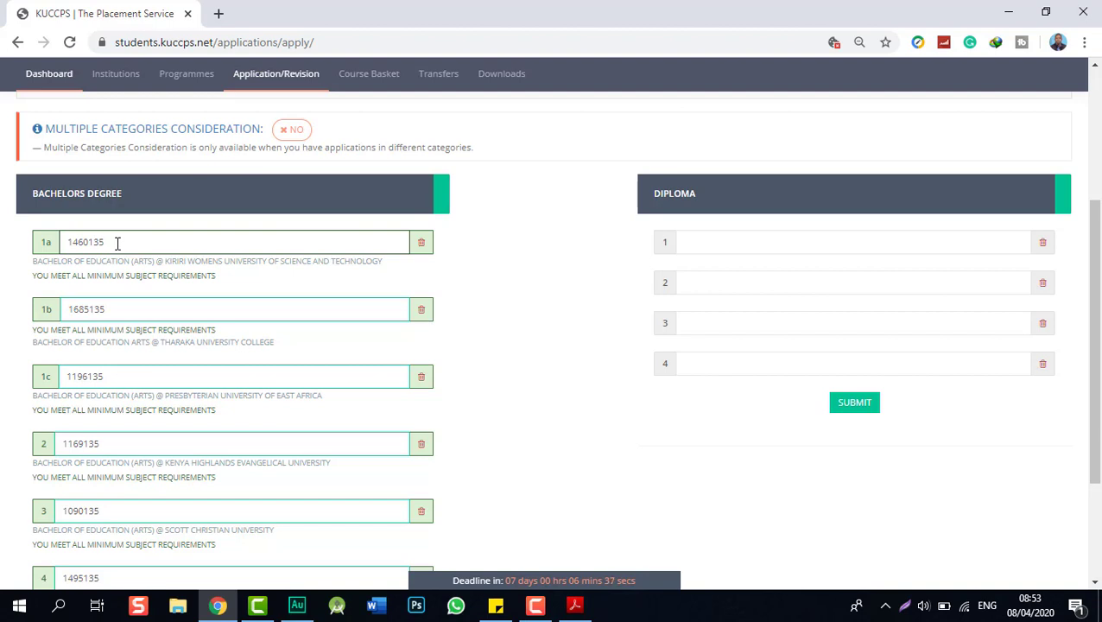
pyautogui.press('BackSpace')
pyautogui.press('BackSpace')
pyautogui.press('BackSpace')
pyautogui.press('BackSpace')
pyautogui.press('BackSpace')
pyautogui.press('BackSpace')
pyautogui.press('BackSpace')
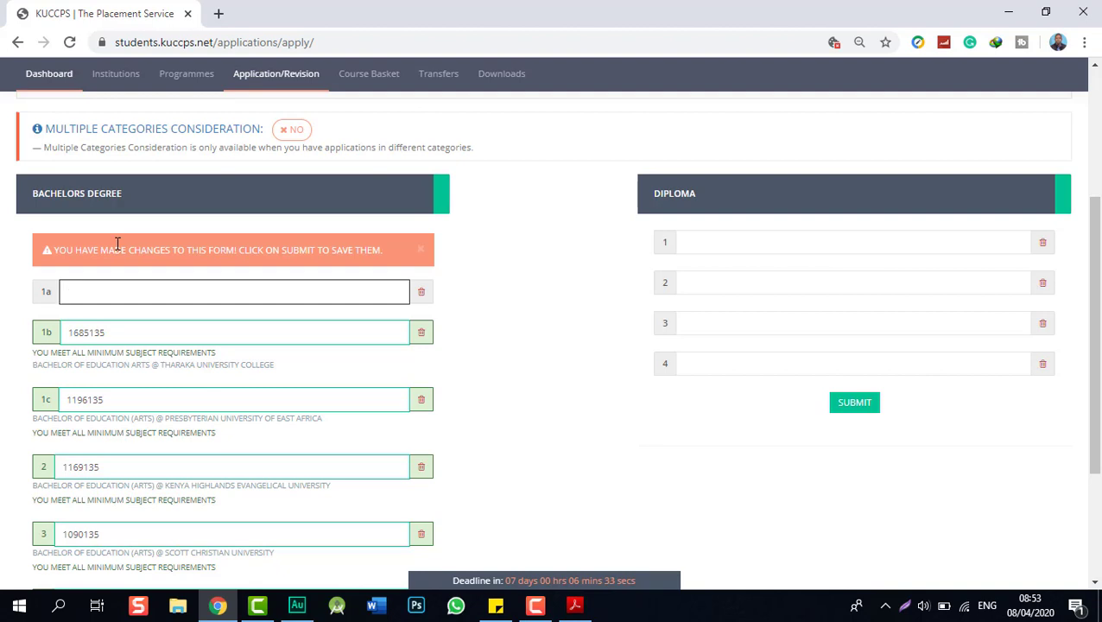
pyautogui.write('1053137')
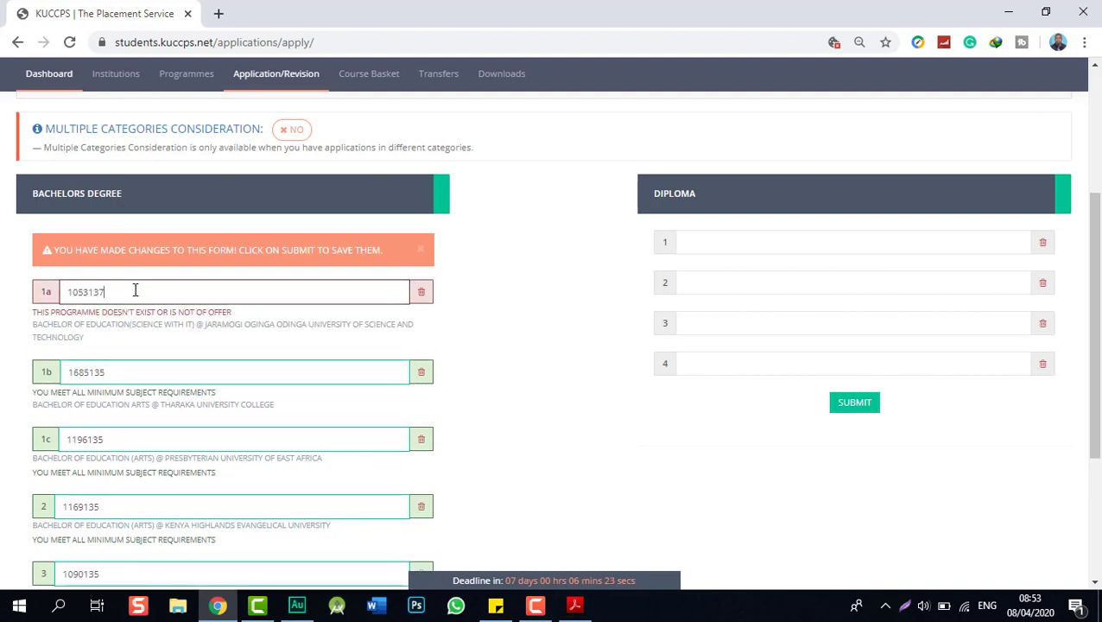
pyautogui.press('BackSpace')
pyautogui.press('BackSpace')
pyautogui.press('BackSpace')
pyautogui.press('BackSpace')
pyautogui.press('BackSpace')
pyautogui.press('BackSpace')
pyautogui.press('BackSpace')
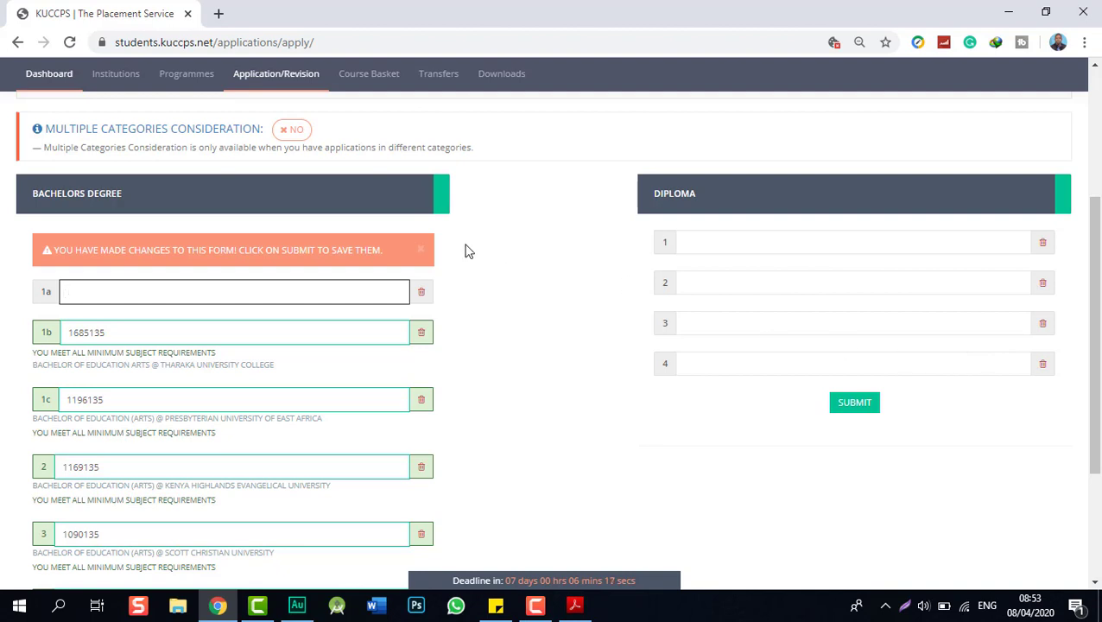
pyautogui.click(490, 298)
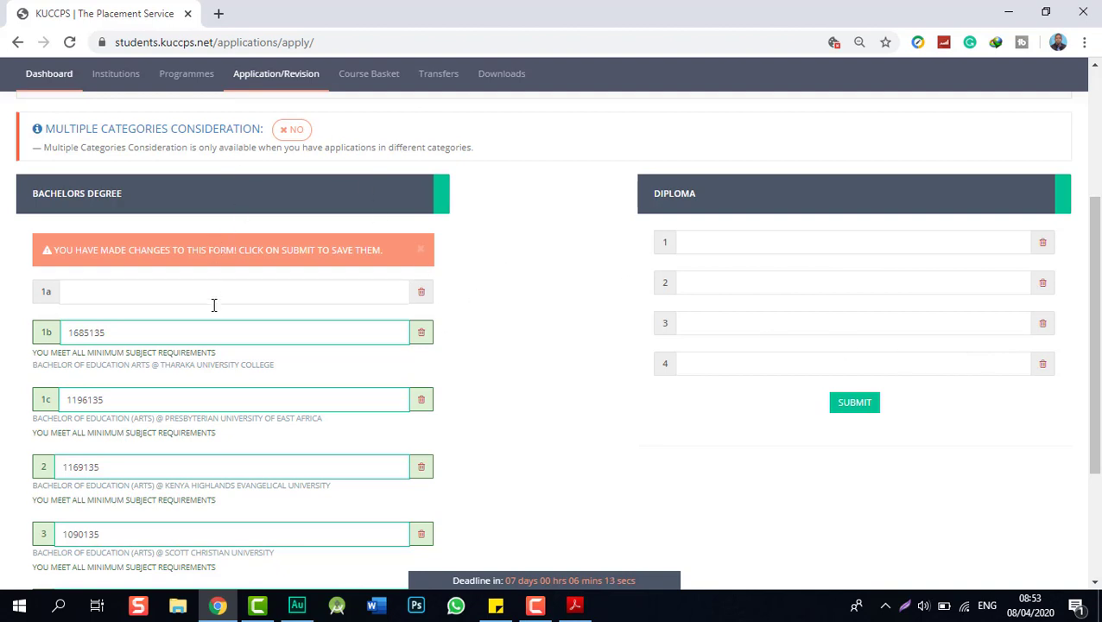
pyautogui.click(171, 393)
pyautogui.click(160, 333)
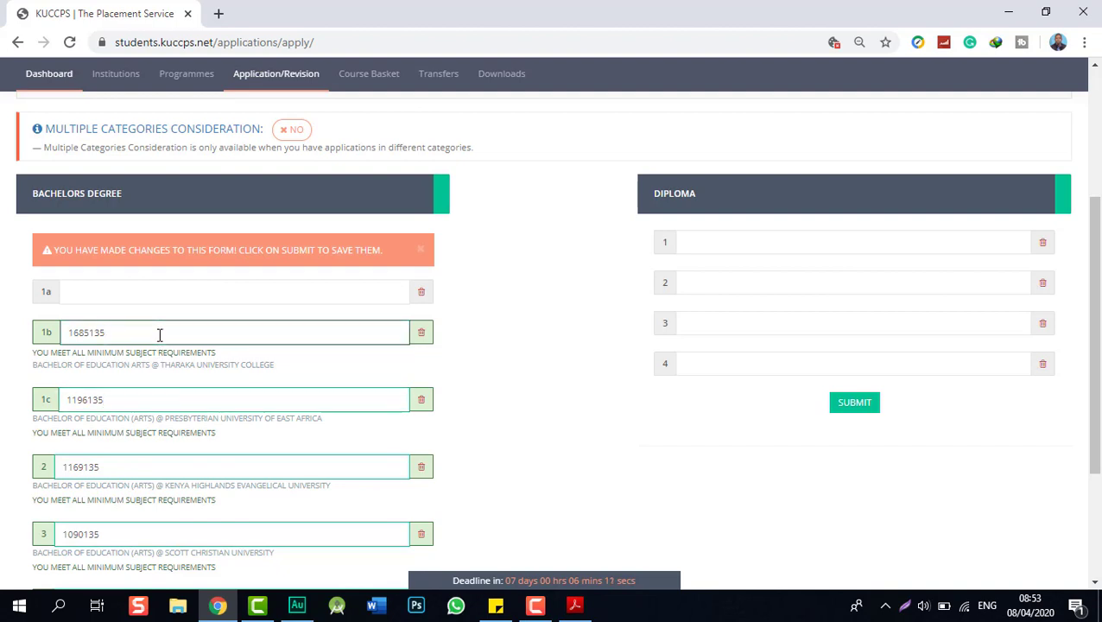
pyautogui.hotkey('shift', 'Tab')
pyautogui.write('1')
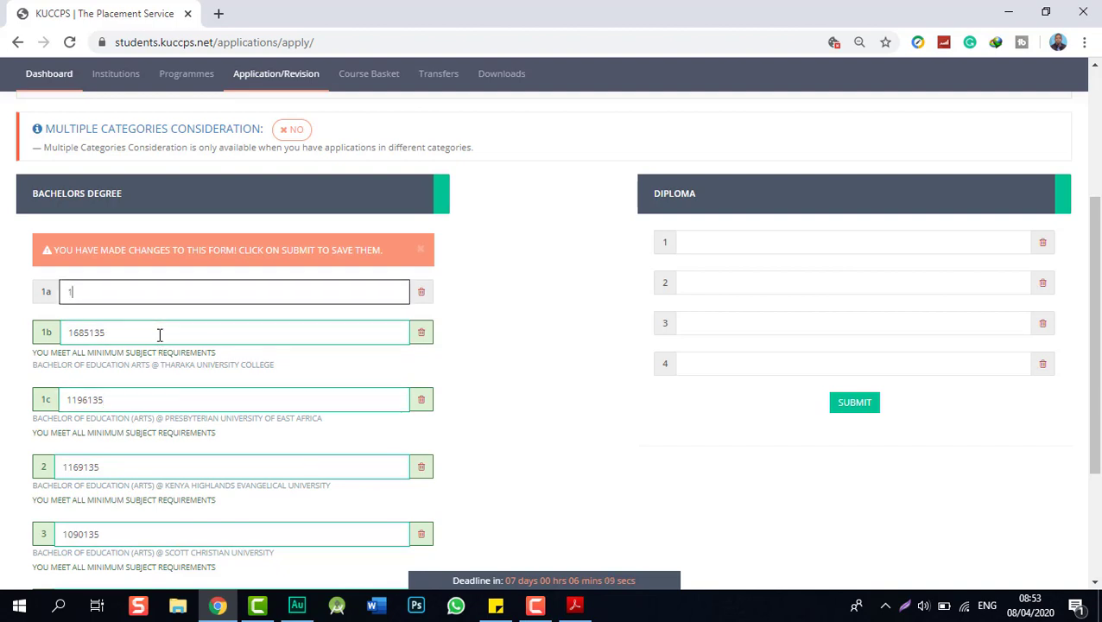
pyautogui.write('05313')
pyautogui.press('BackSpace')
pyautogui.press('BackSpace')
pyautogui.press('BackSpace')
pyautogui.press('BackSpace')
pyautogui.press('BackSpace')
pyautogui.press('BackSpace')
pyautogui.write('14')
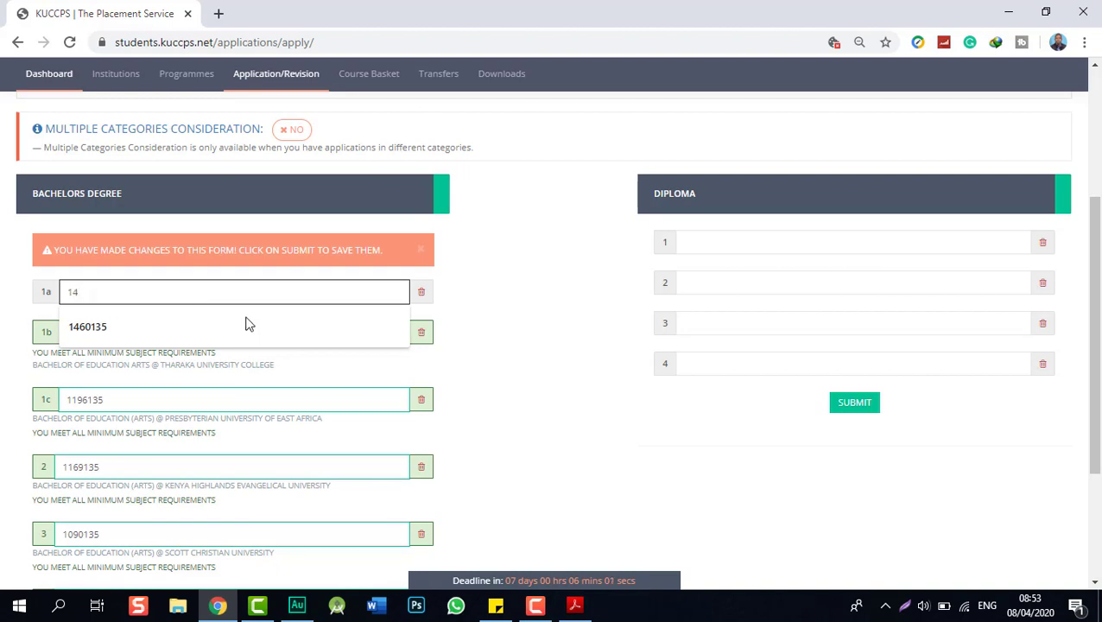
pyautogui.click(571, 347)
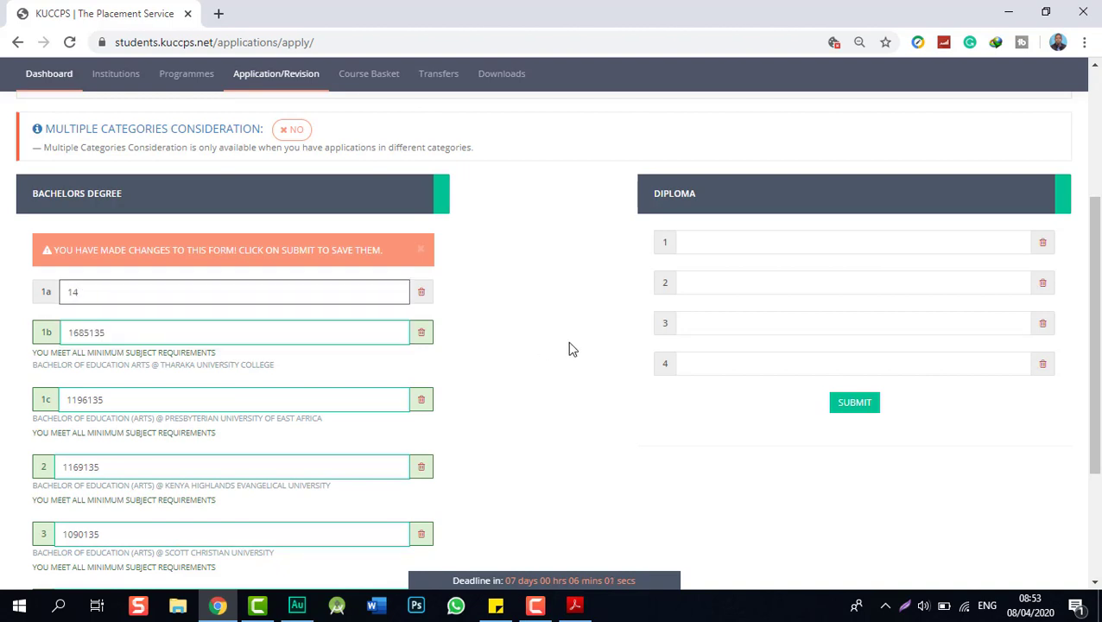
pyautogui.click(69, 42)
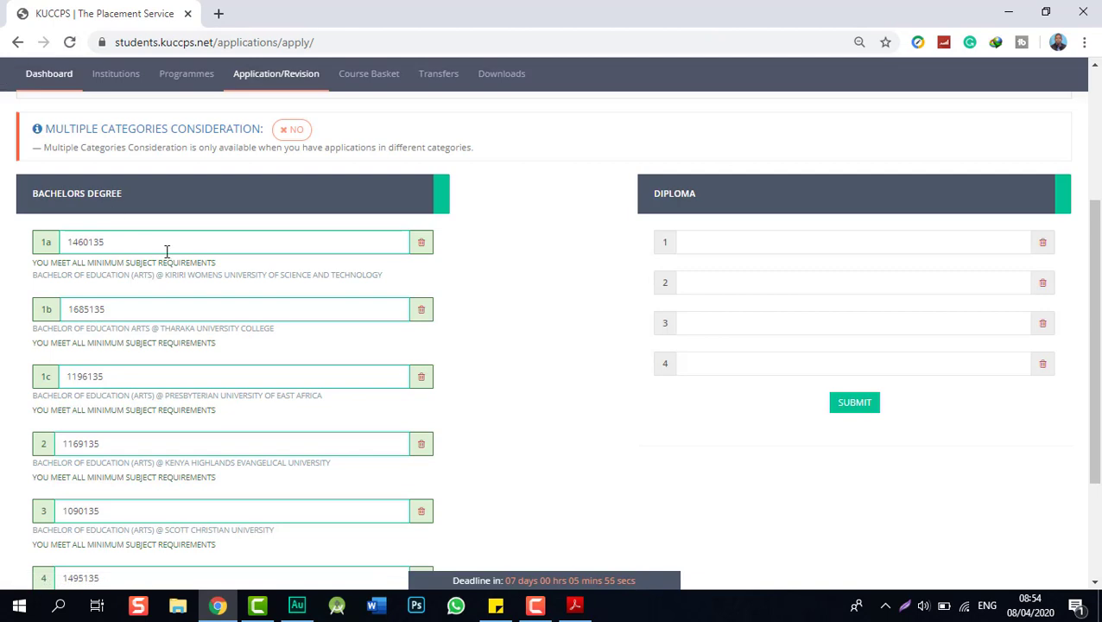
pyautogui.scroll(-2, 170, 260)
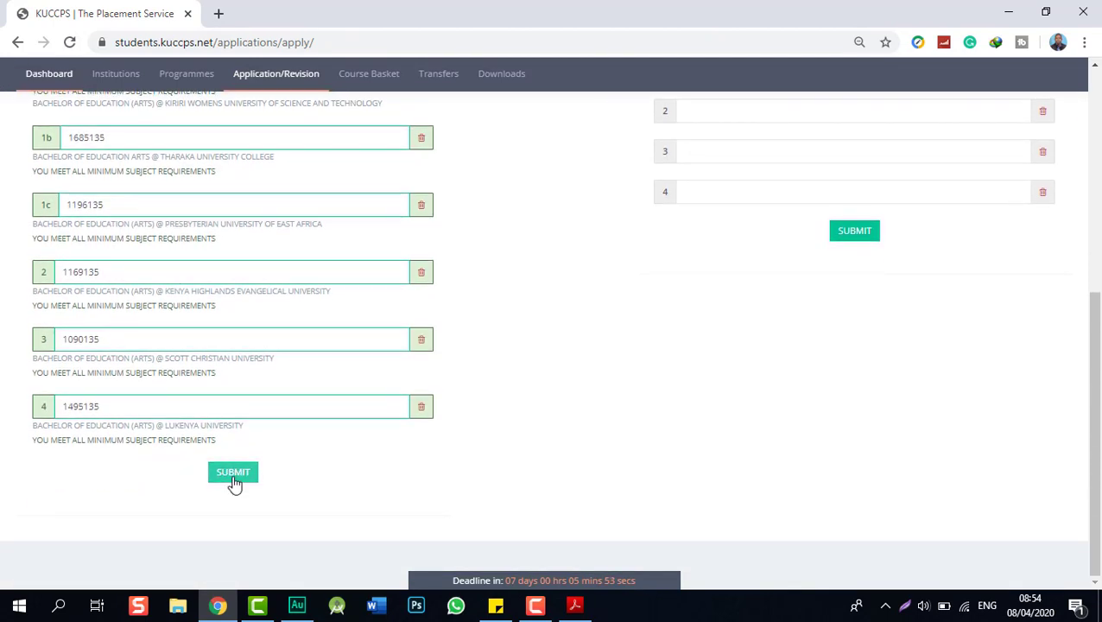
pyautogui.click(233, 473)
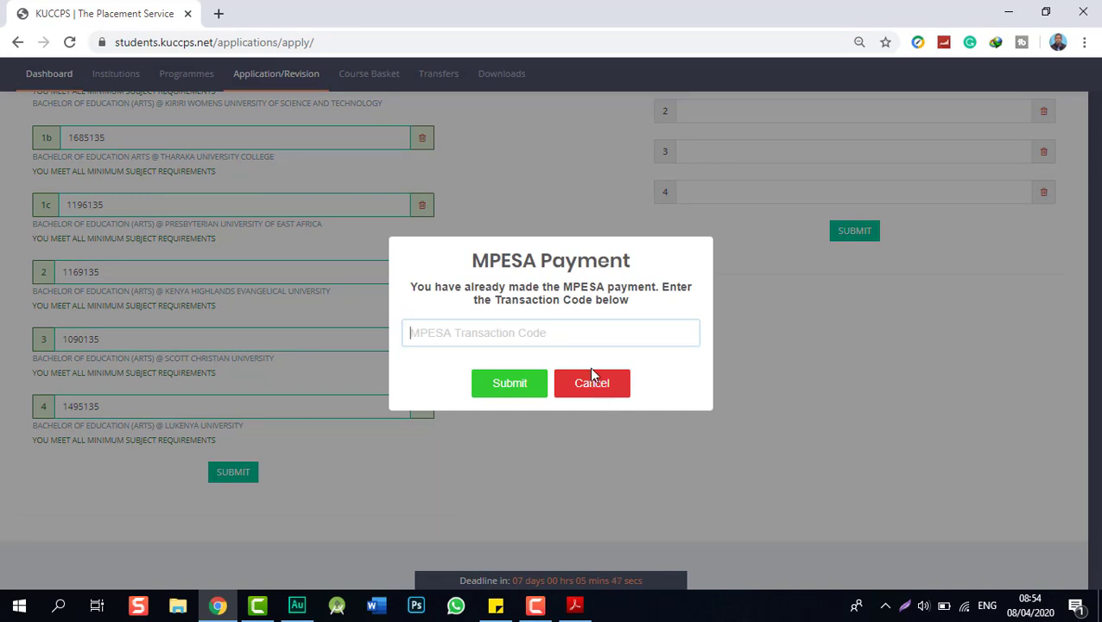
pyautogui.click(581, 387)
pyautogui.scroll(2, 173, 251)
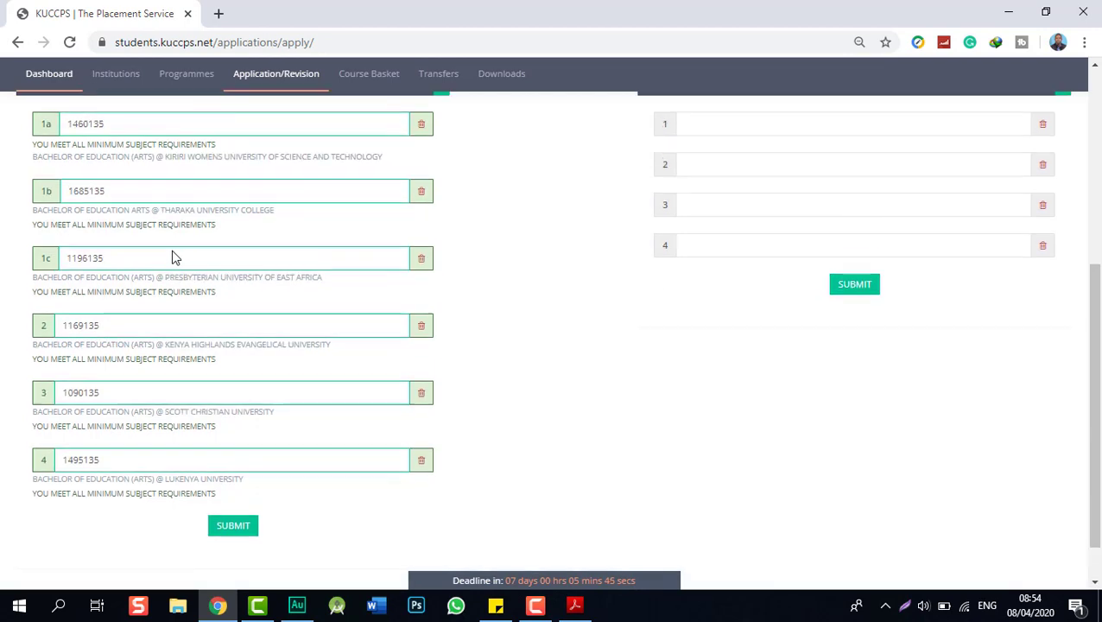
pyautogui.scroll(-1, 173, 251)
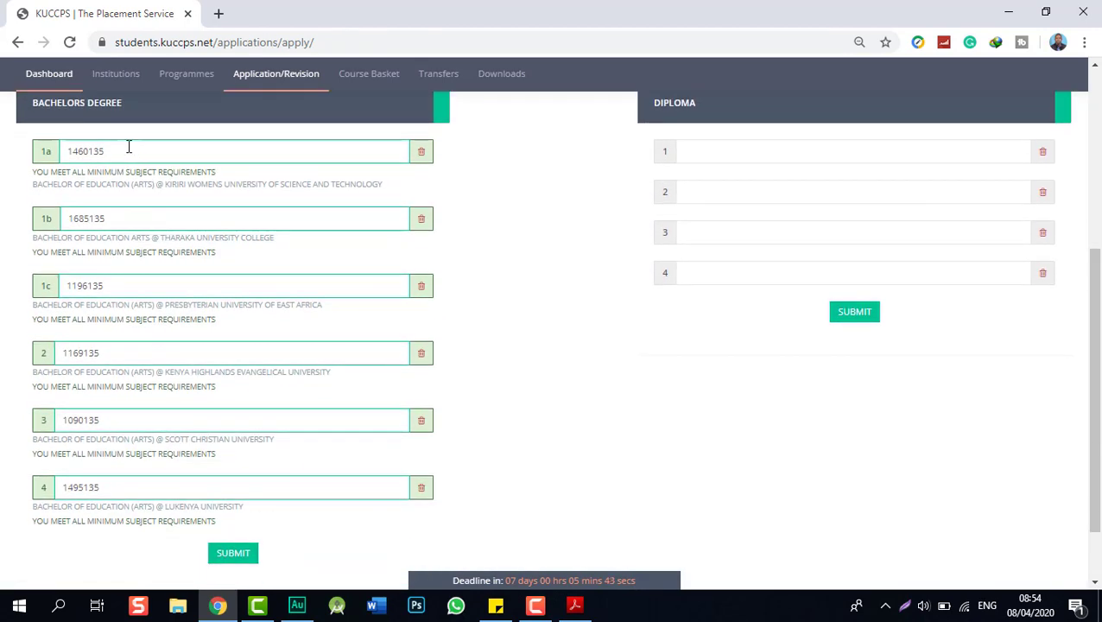
pyautogui.click(138, 221)
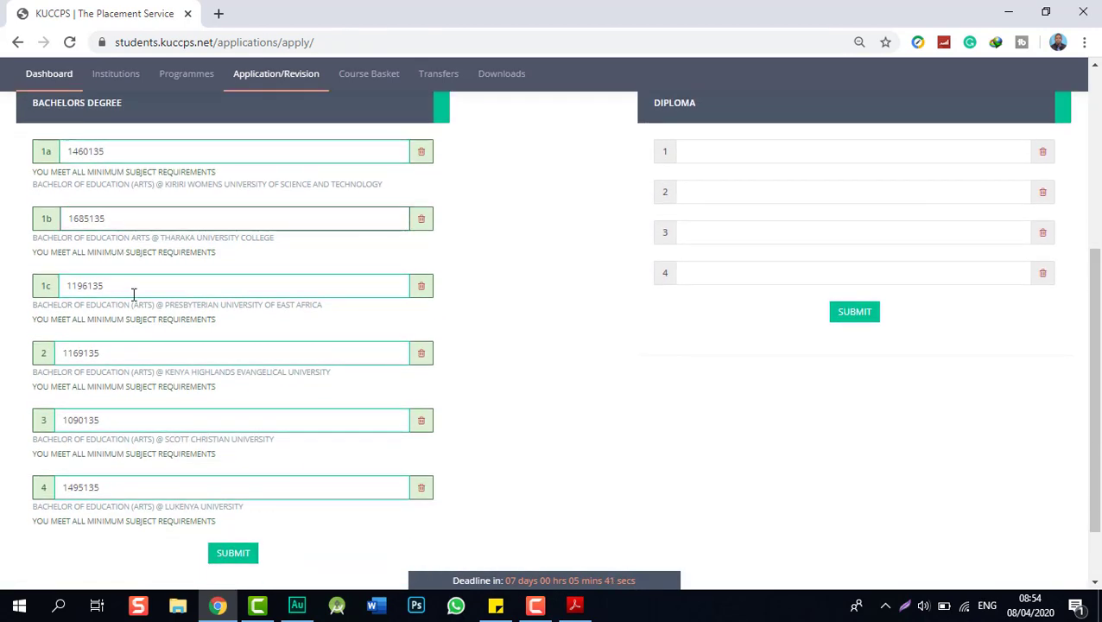
pyautogui.click(134, 287)
pyautogui.click(120, 352)
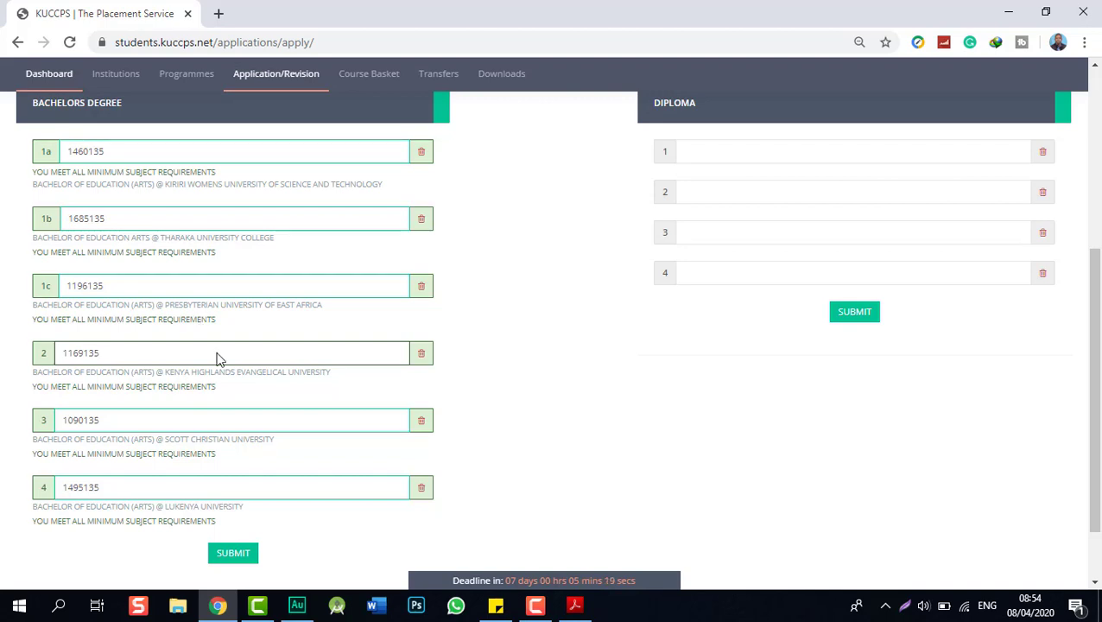
# - Submit the six Bachelors choices (1460135 through 1495135), entering the MPESA transaction code for payment
pyautogui.click(219, 558)
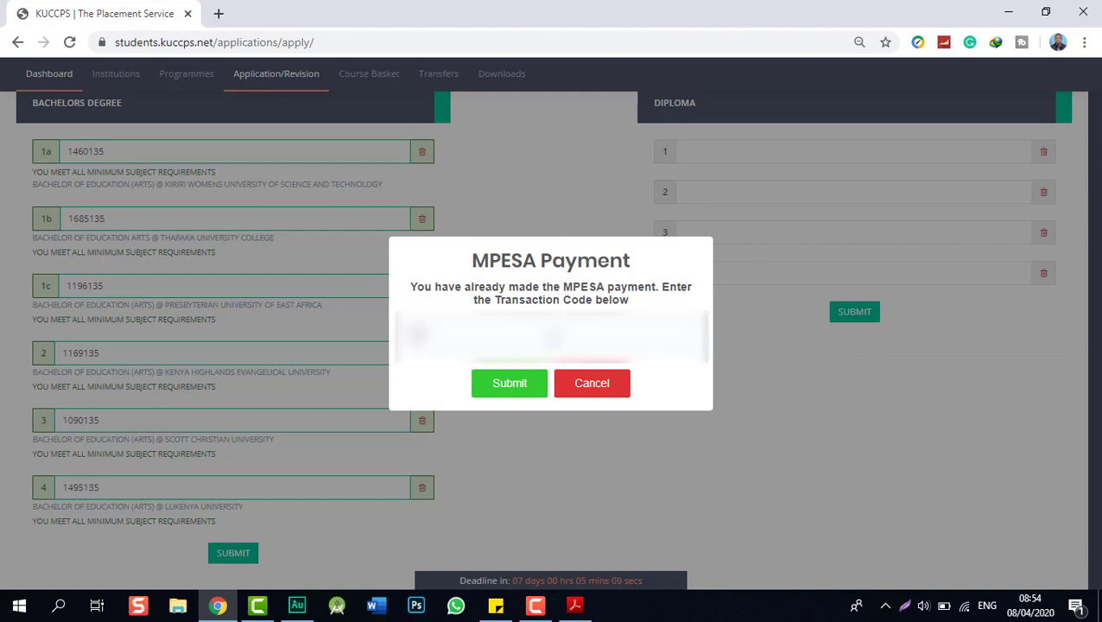
pyautogui.hotkey('ctrl', 'v')
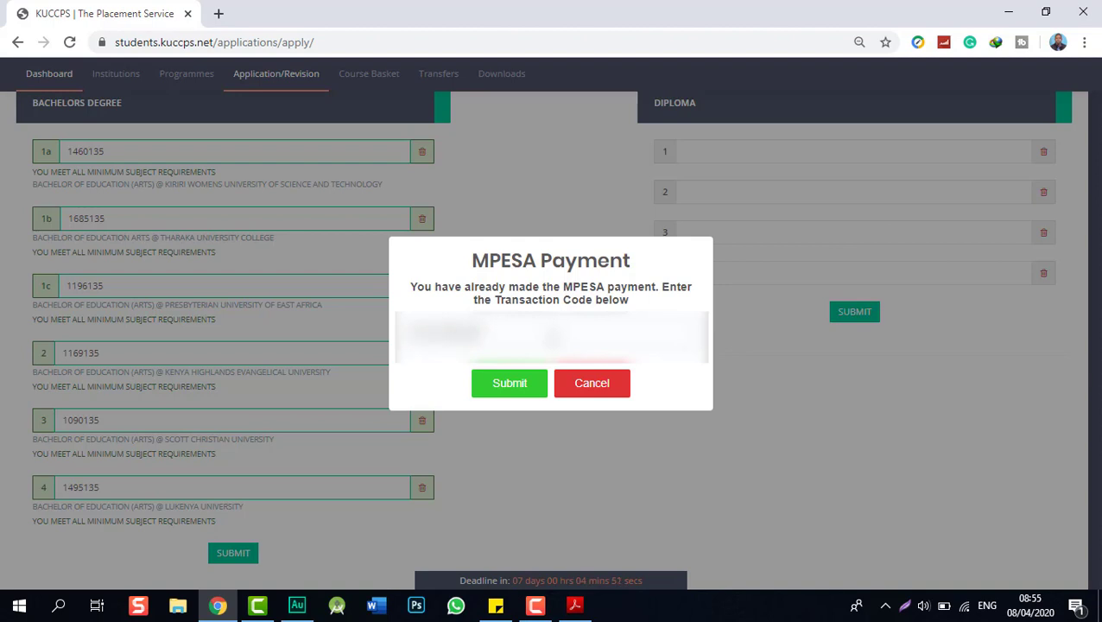
pyautogui.click(506, 387)
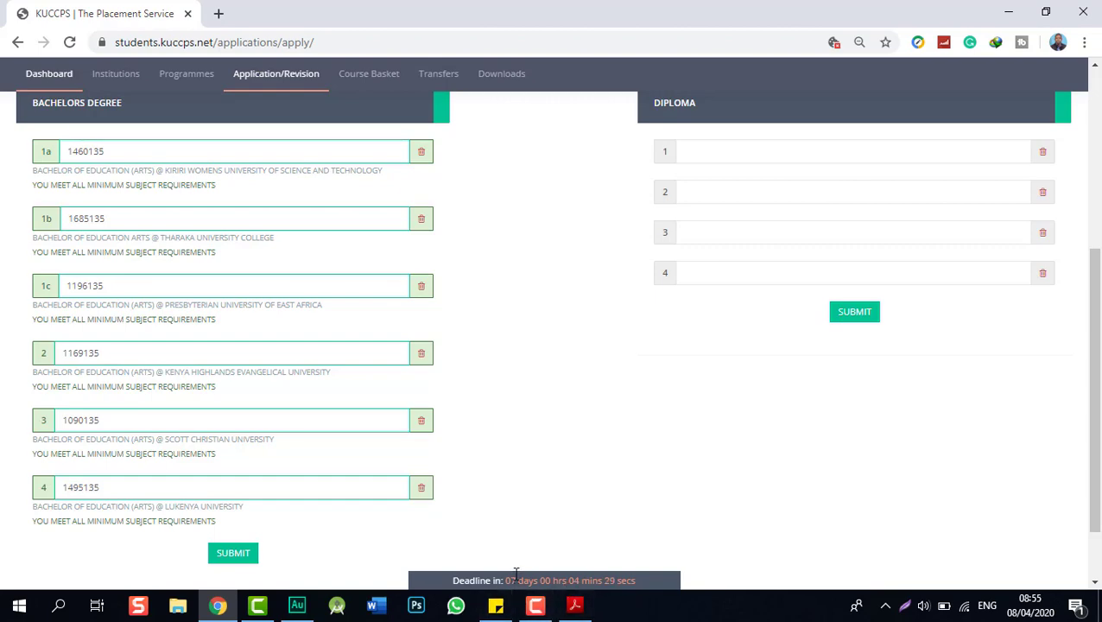
pyautogui.scroll(-1, 510, 336)
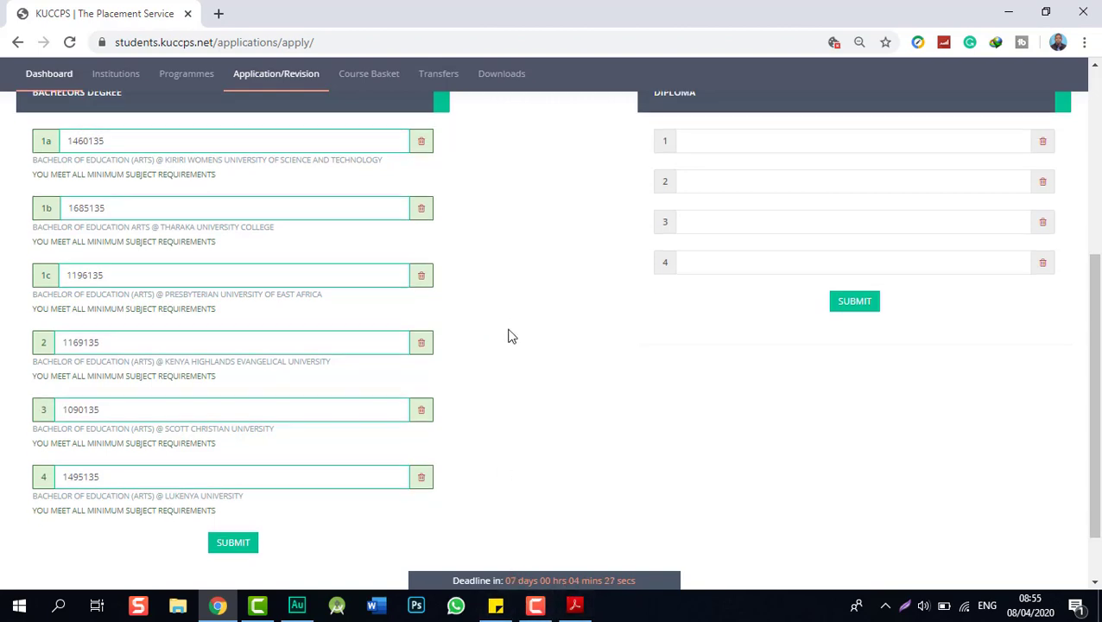
pyautogui.scroll(4, 510, 336)
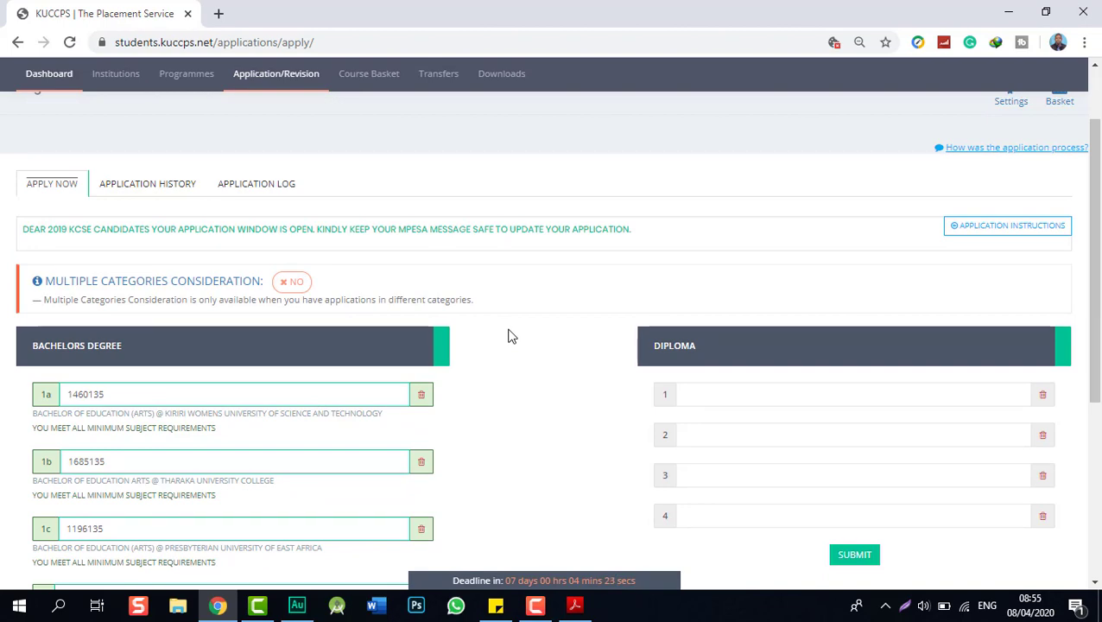
pyautogui.scroll(-3, 510, 336)
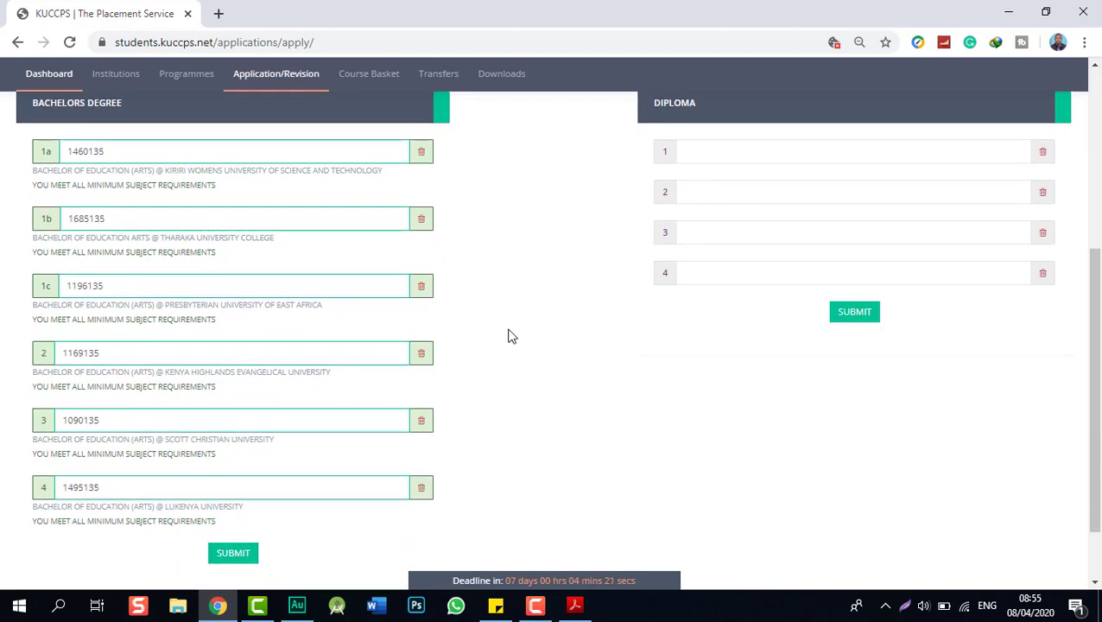